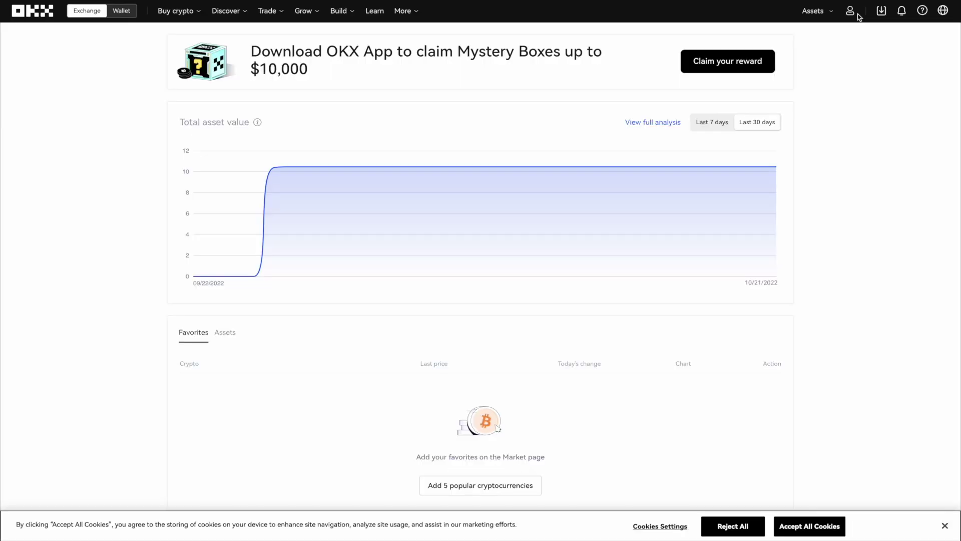
Open the account's identity verification page
{"action": "left_click", "coordinate": [856, 15]}
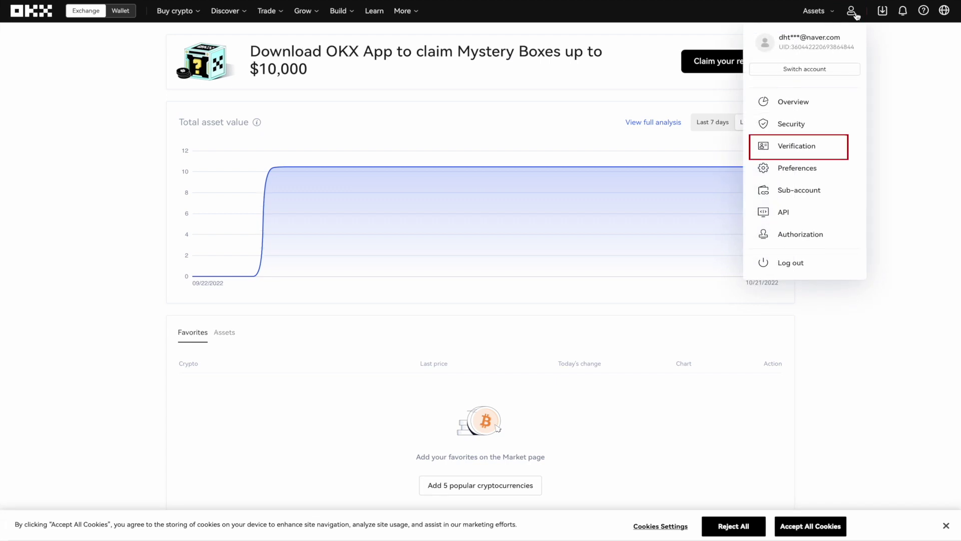
{"action": "left_click", "coordinate": [843, 149]}
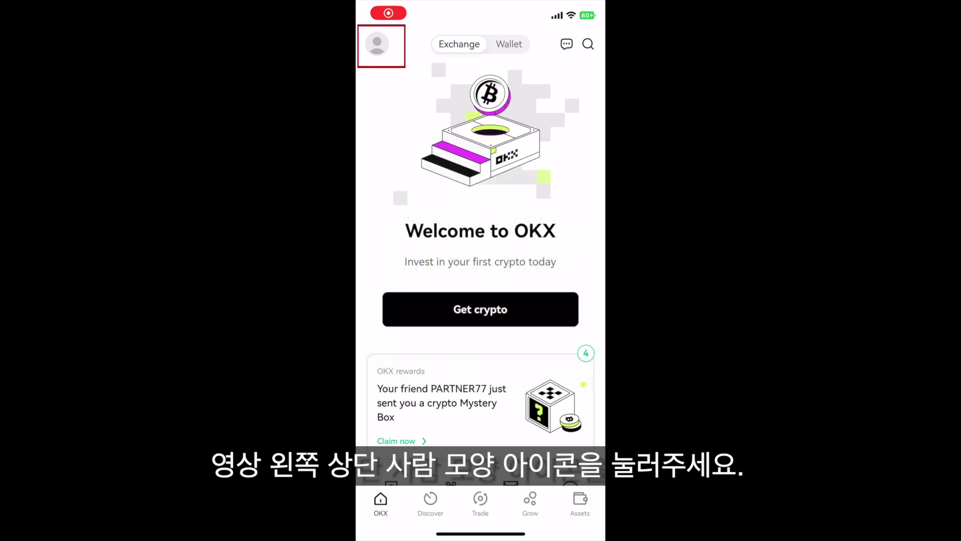
In the OKX mobile app, start the Lv.1 Personal info and Lv.2 Photo verification for the individual account
{"action": "left_click", "coordinate": [376, 44]}
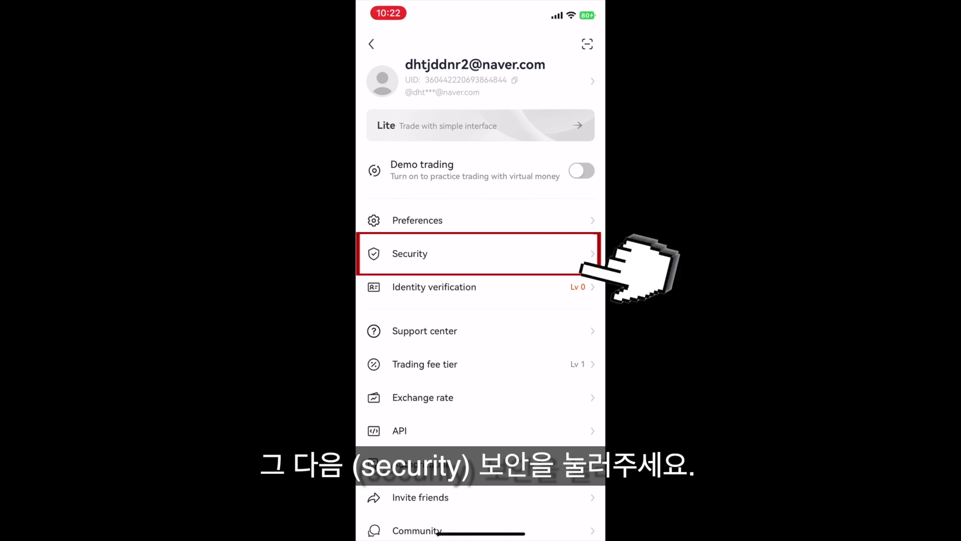
{"action": "left_click", "coordinate": [450, 287]}
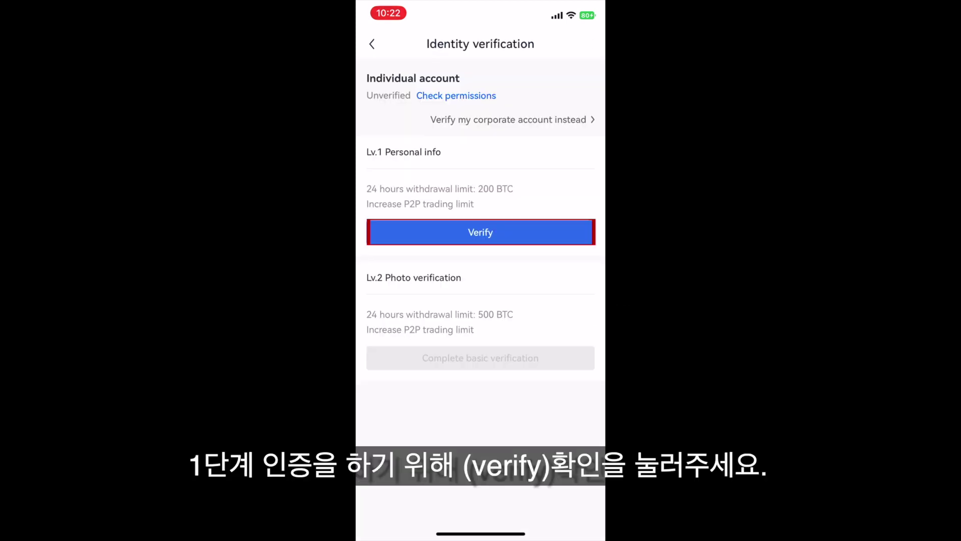
{"action": "left_click", "coordinate": [480, 232]}
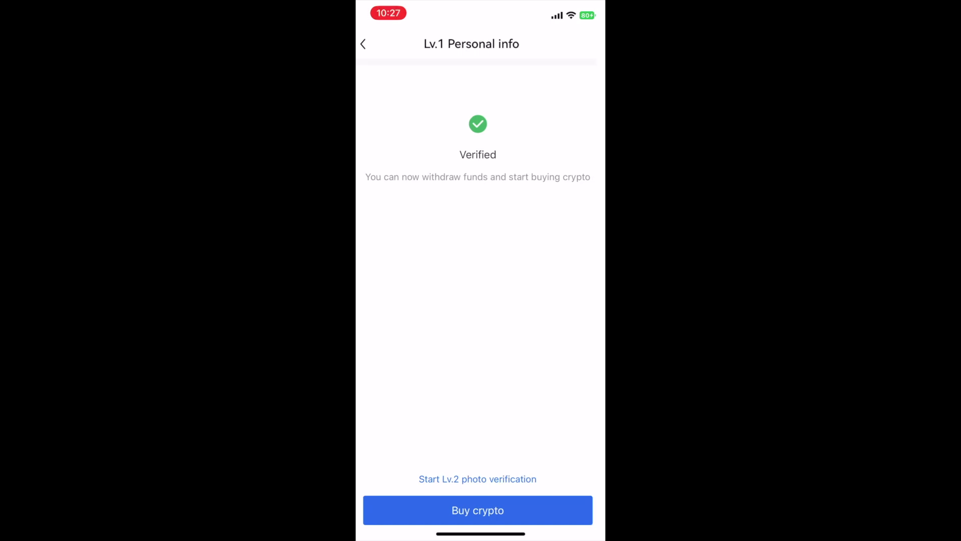
{"action": "left_click", "coordinate": [368, 44]}
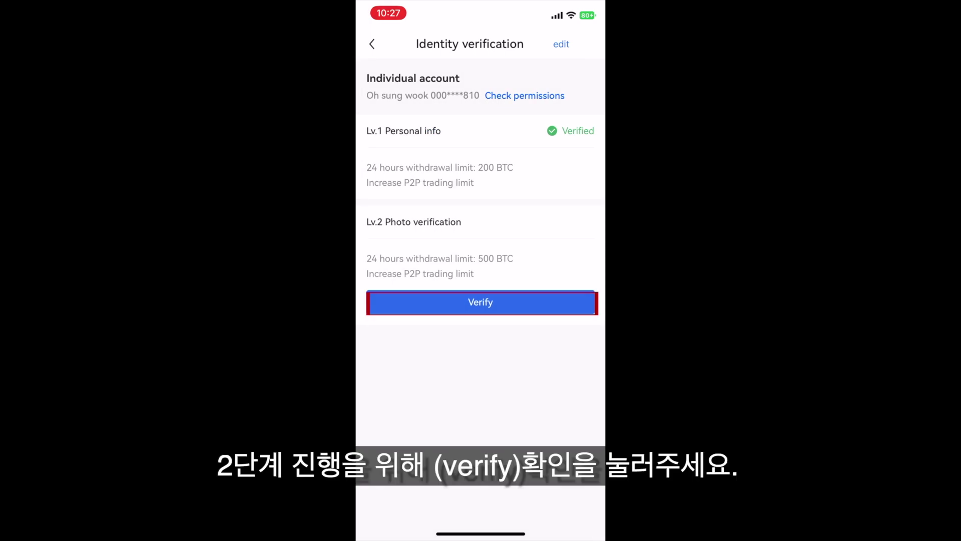
{"action": "left_click", "coordinate": [481, 302]}
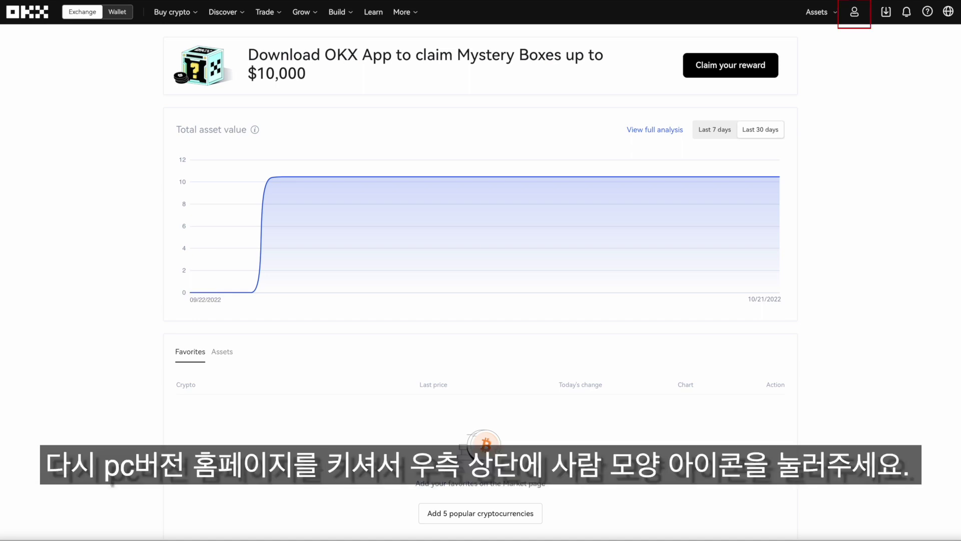
On the OKX website, open the account's security settings and start setting up the authenticator app
{"action": "left_click", "coordinate": [854, 12]}
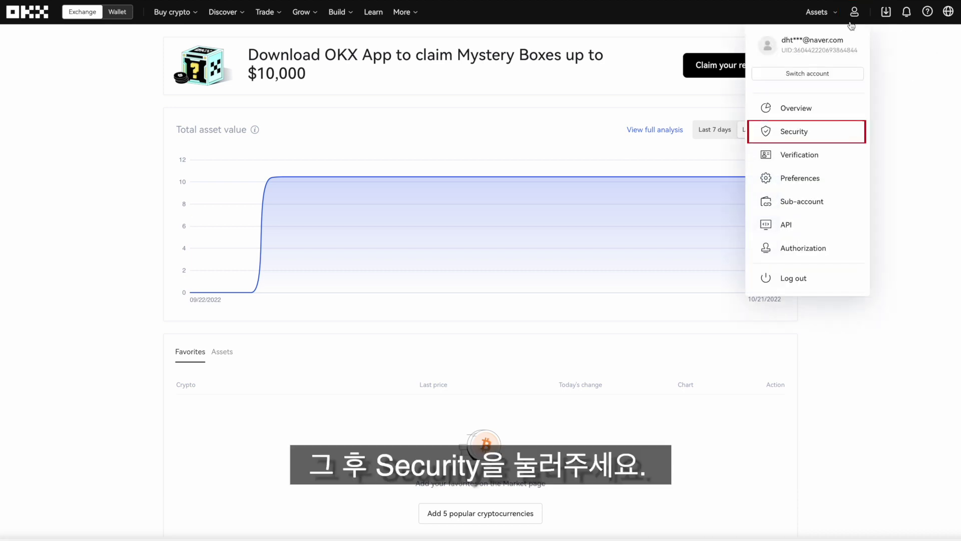
{"action": "left_click", "coordinate": [833, 136]}
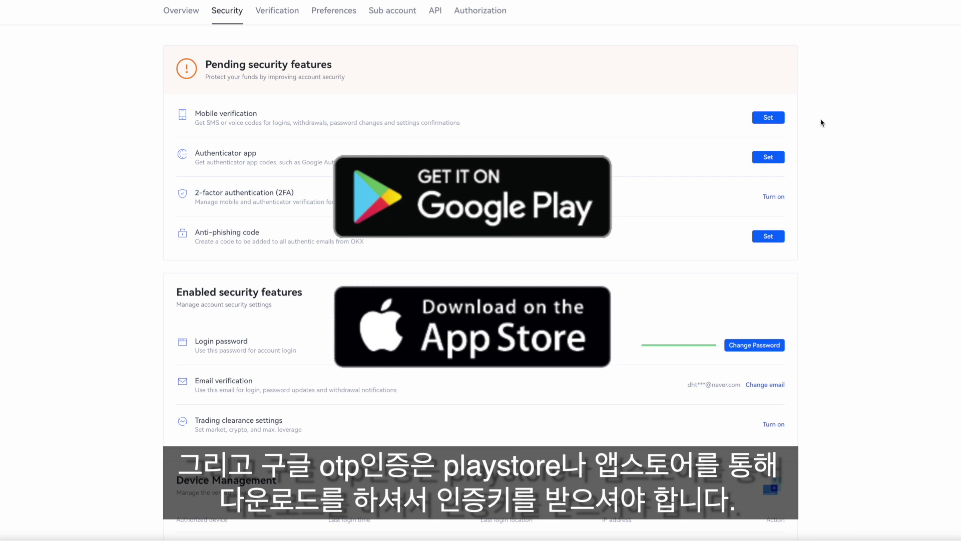
{"action": "left_click", "coordinate": [768, 157]}
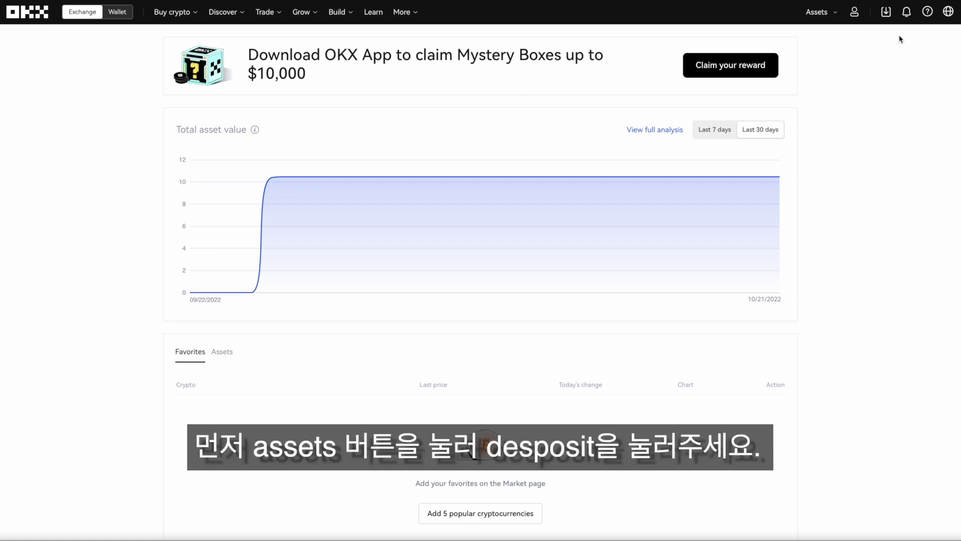
Start a TRX deposit over the TRX-TRC20 network and continue to its deposit details
{"action": "mouse_move", "coordinate": [817, 12]}
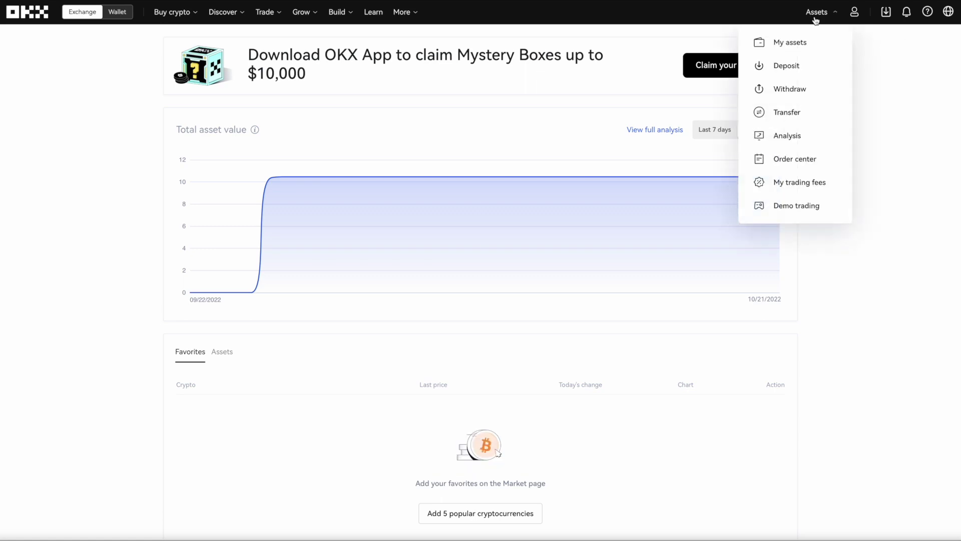
{"action": "left_click", "coordinate": [808, 67]}
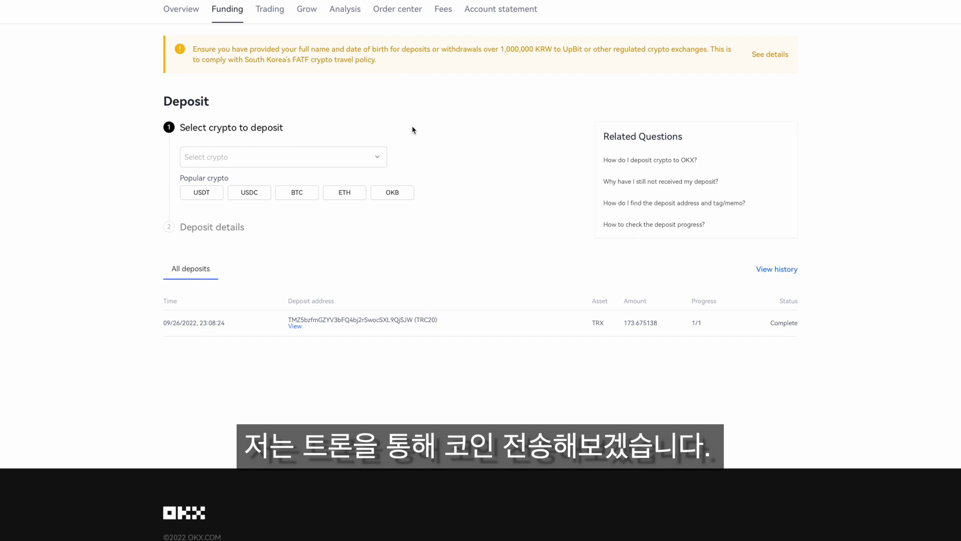
{"action": "left_click", "coordinate": [331, 158]}
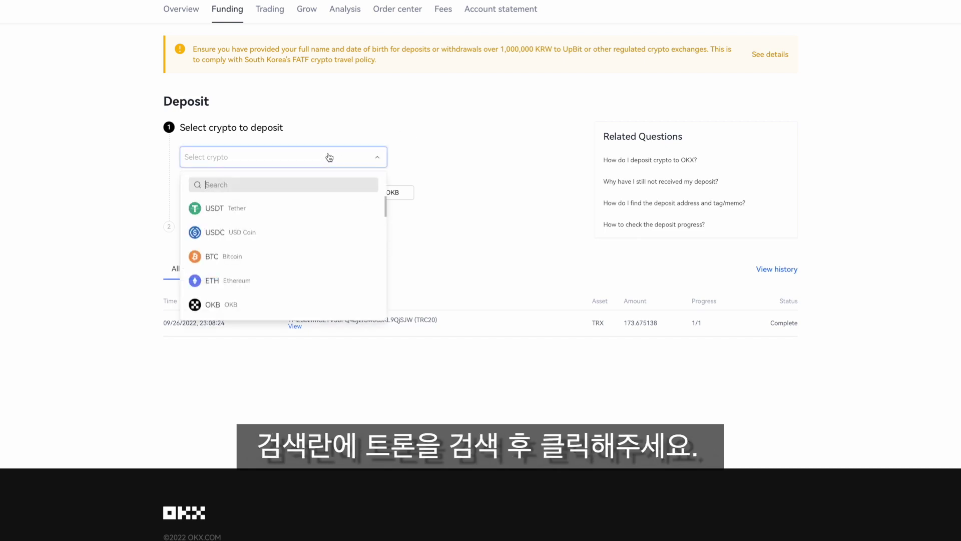
{"action": "type", "text": "trx"}
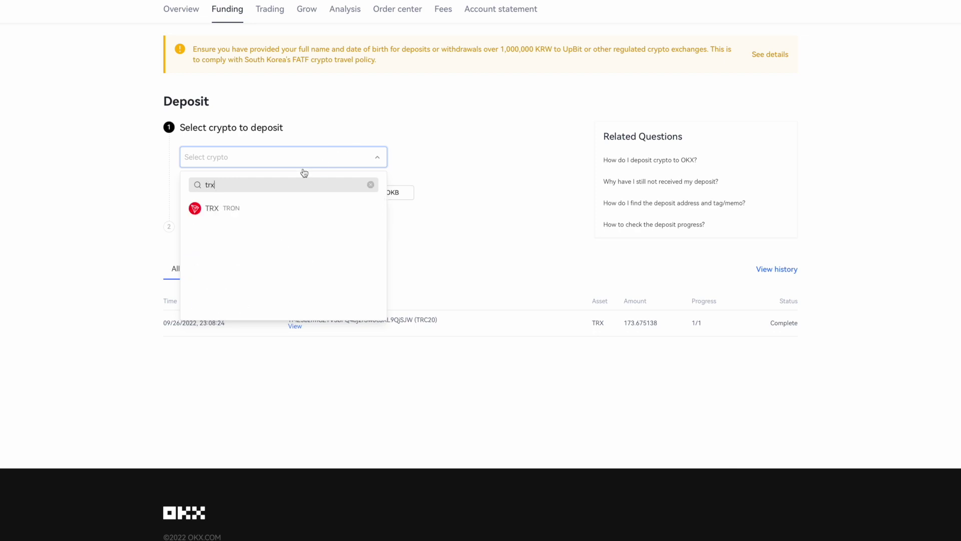
{"action": "left_click", "coordinate": [253, 207]}
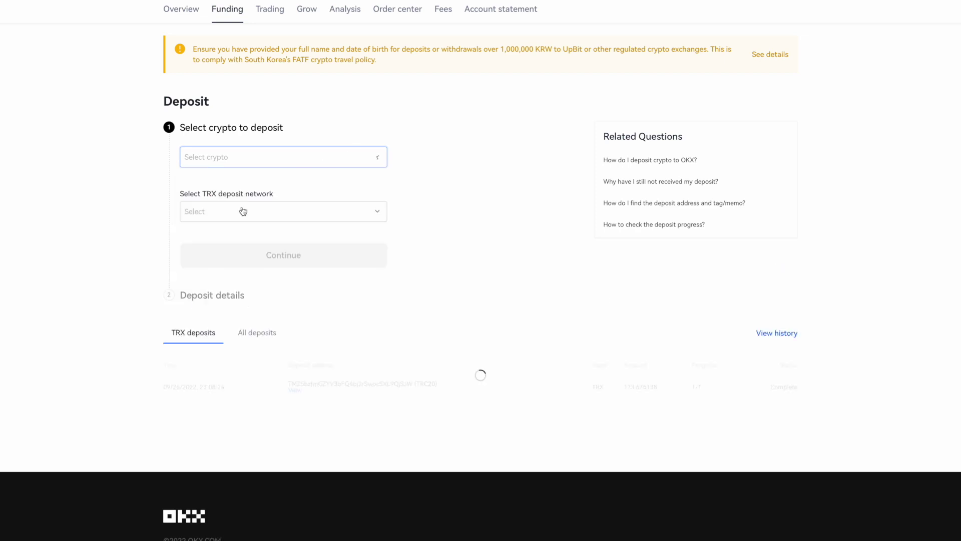
{"action": "left_click", "coordinate": [235, 214]}
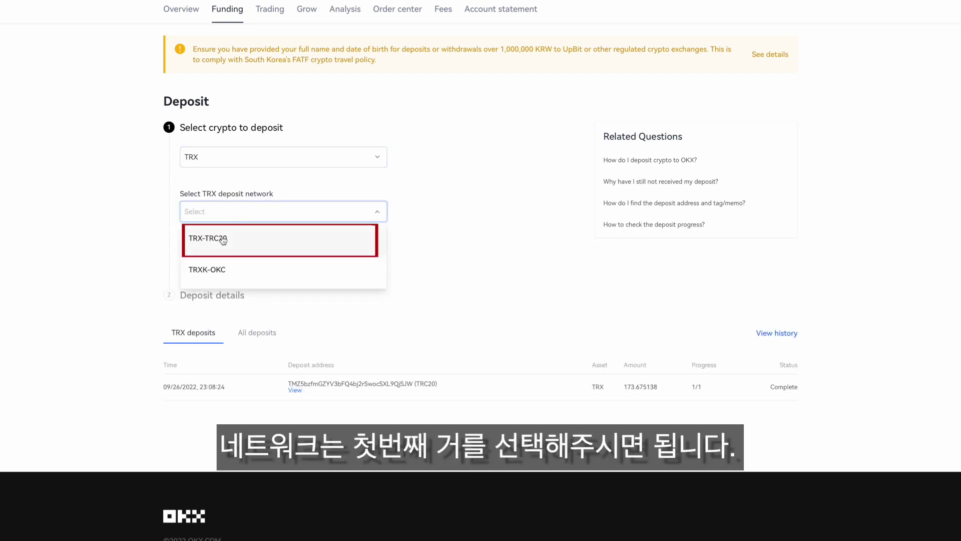
{"action": "left_click", "coordinate": [257, 241]}
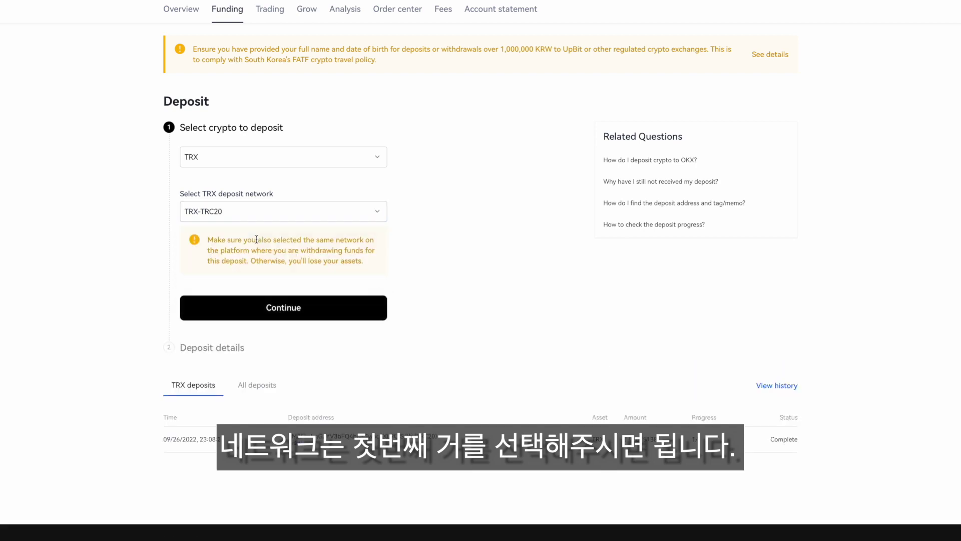
{"action": "left_click", "coordinate": [281, 305]}
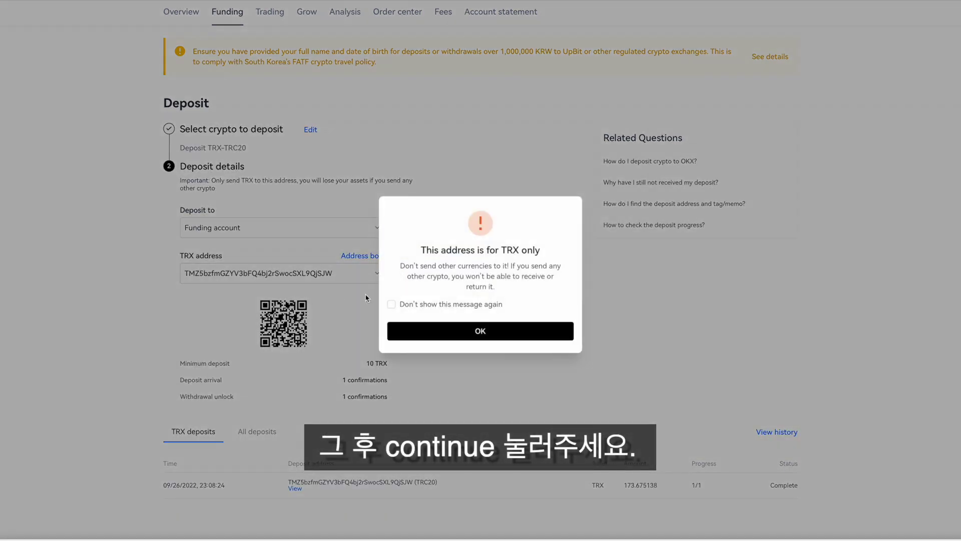
Acknowledge the TRX-only address notice so it is not shown again, and copy the TRX deposit address
{"action": "left_click", "coordinate": [391, 304]}
{"action": "left_click", "coordinate": [438, 331]}
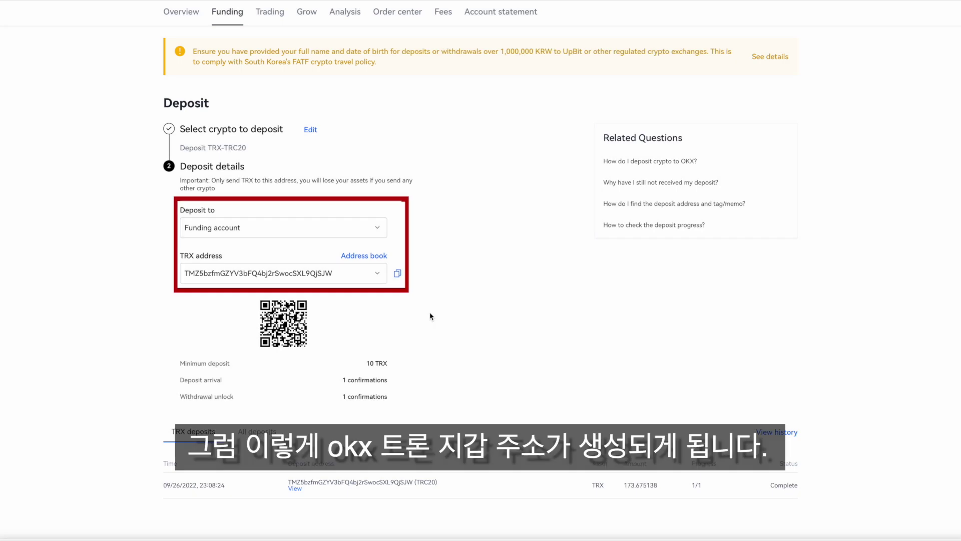
{"action": "left_click", "coordinate": [396, 276]}
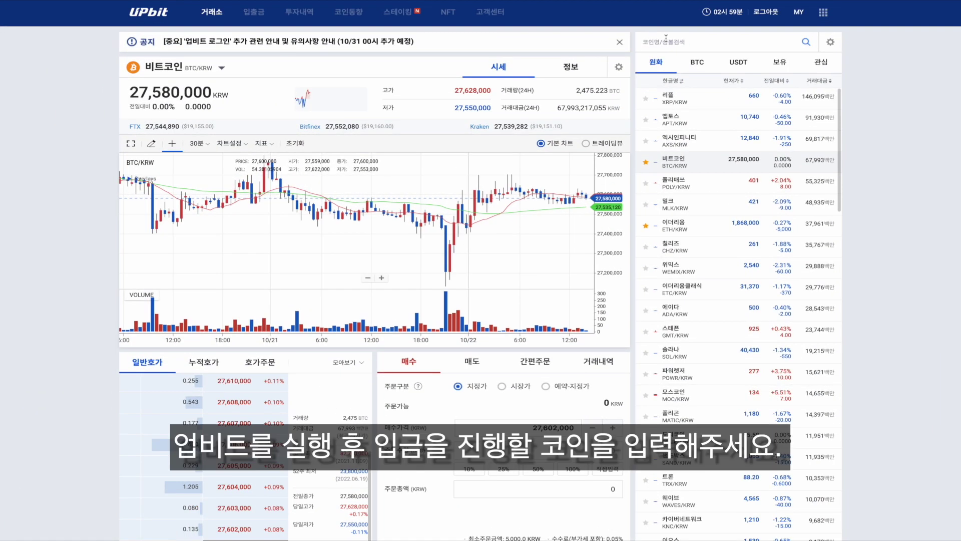
Switch to Upbit, find 트론 in the coin search, and view the TRX/KRW market with its buy order form
{"action": "left_click", "coordinate": [666, 38]}
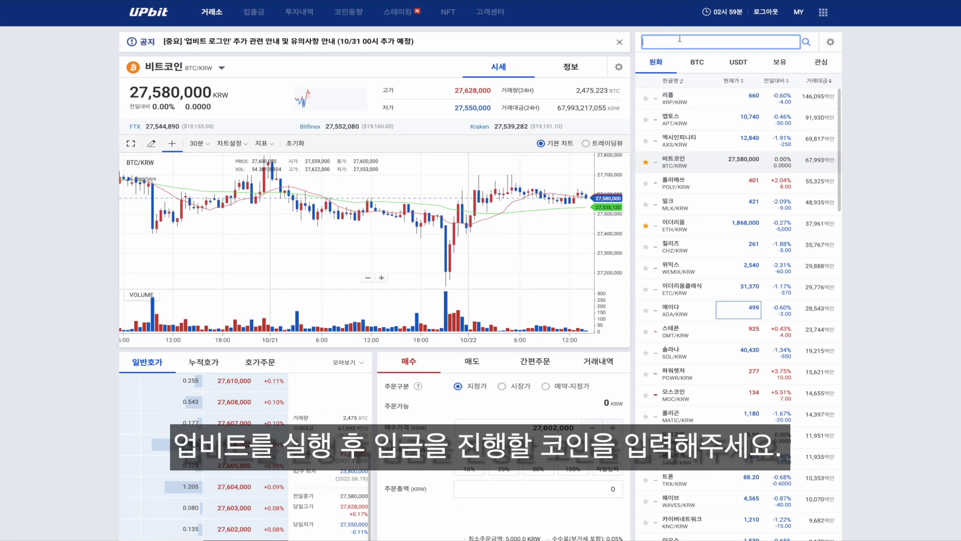
{"action": "type", "text": "트론"}
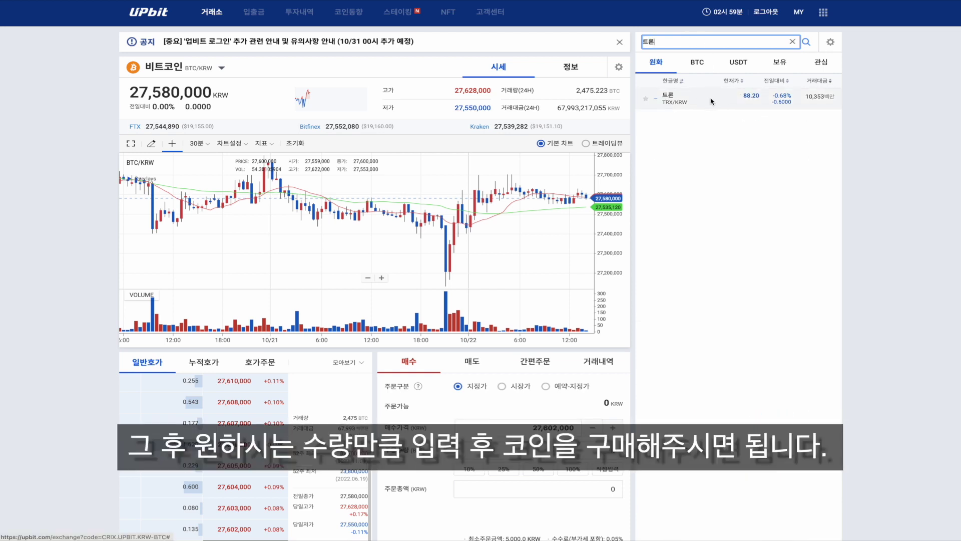
{"action": "left_click", "coordinate": [669, 98]}
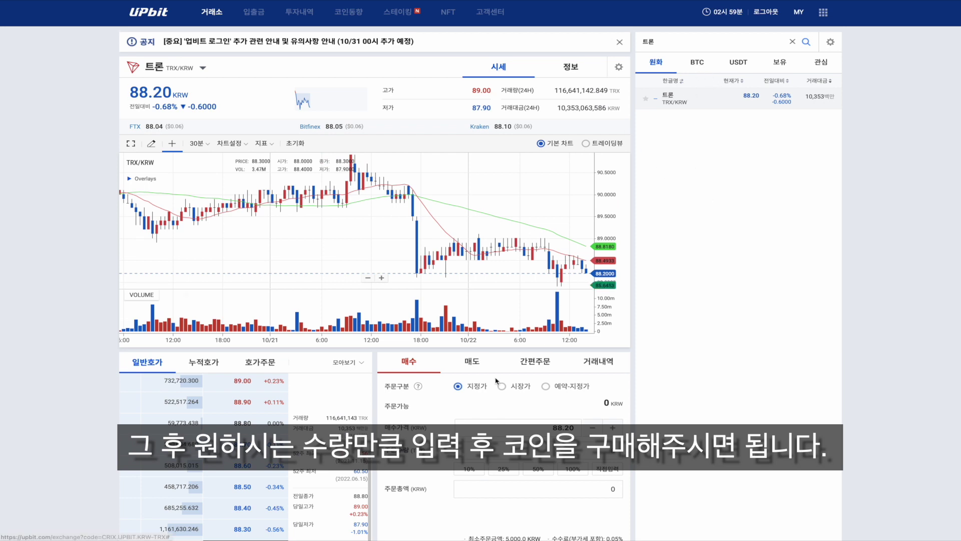
{"action": "scroll", "coordinate": [503, 358], "scroll_direction": "down", "scroll_amount": 3}
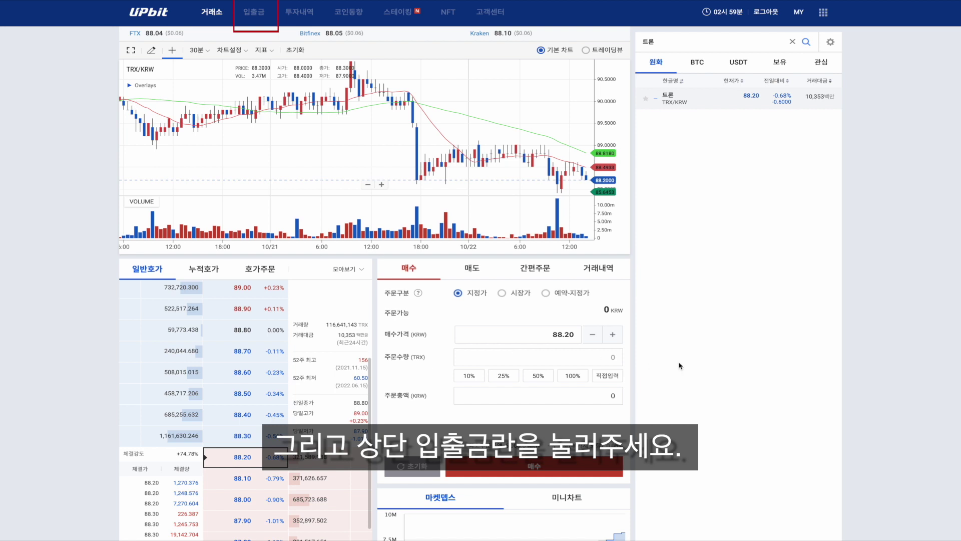
{"action": "scroll", "coordinate": [681, 363], "scroll_direction": "up", "scroll_amount": 3}
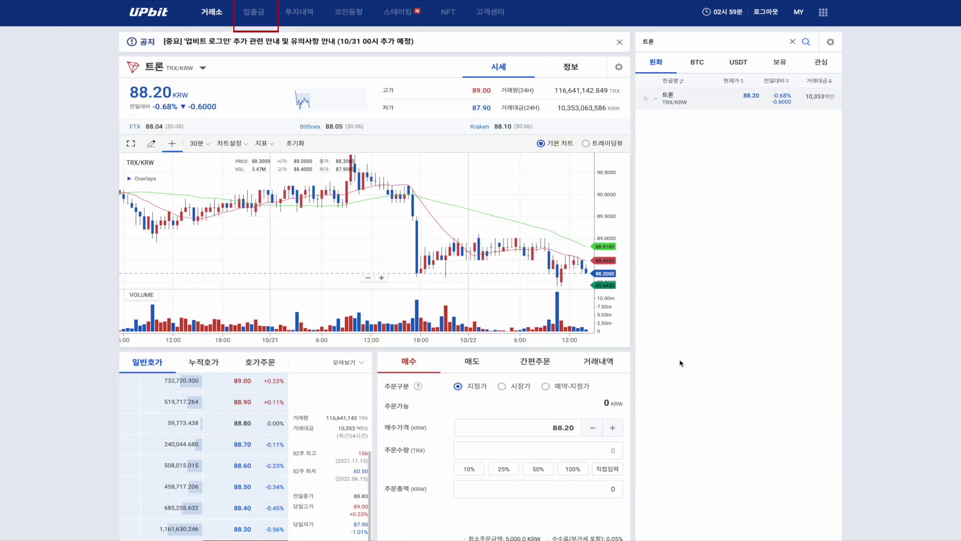
Open Upbit's deposit and withdrawal page for 트론 (TRX), dismissing the voice-phishing and TRX deposit notices
{"action": "left_click", "coordinate": [254, 12]}
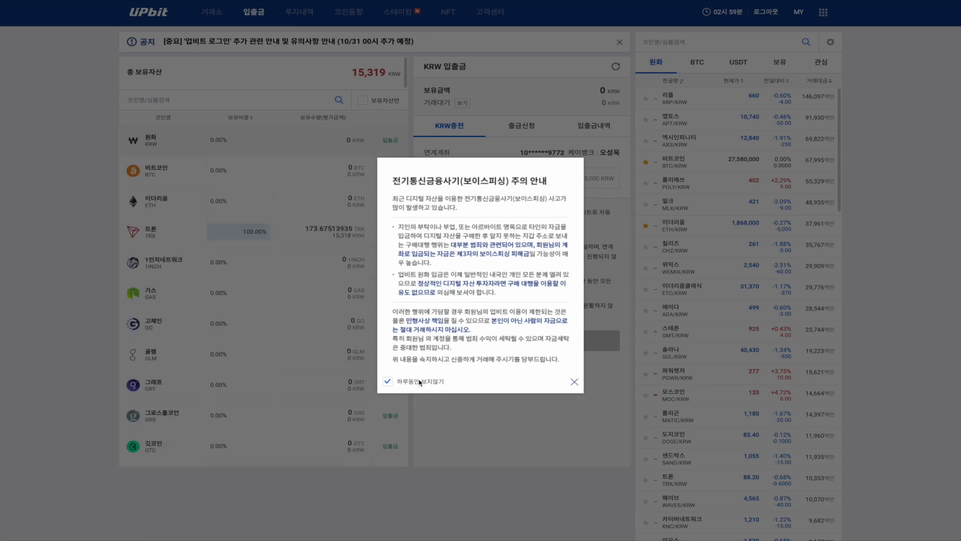
{"action": "left_click", "coordinate": [574, 382]}
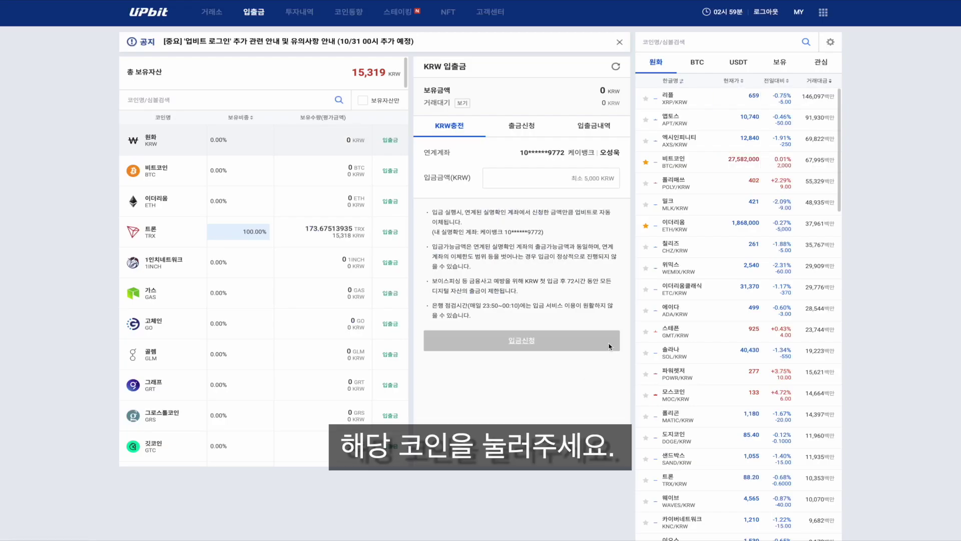
{"action": "left_click", "coordinate": [309, 236]}
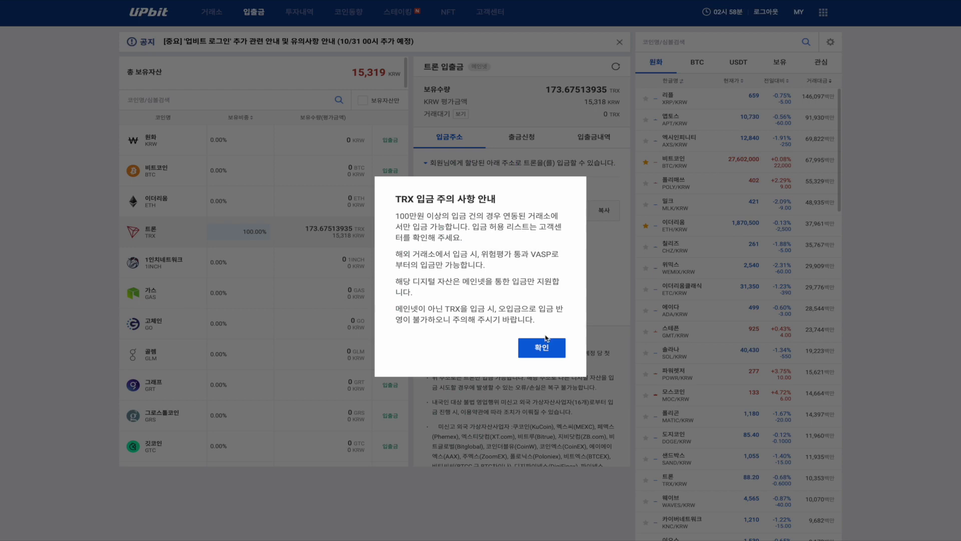
{"action": "left_click", "coordinate": [550, 349]}
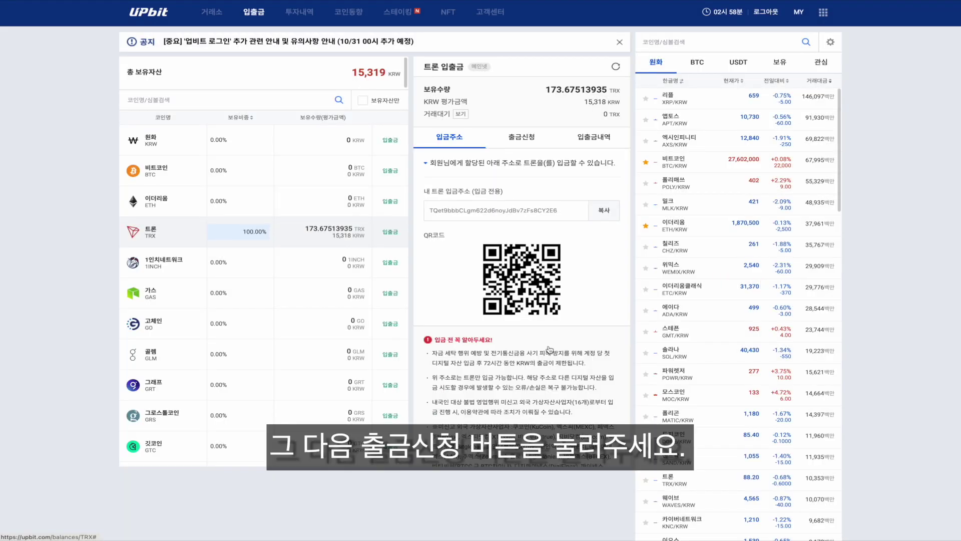
Create a 일반출금 withdrawal request for the maximum amount of 172.675139 TRX and proceed to the recipient details
{"action": "left_click", "coordinate": [521, 140]}
{"action": "left_click", "coordinate": [549, 271]}
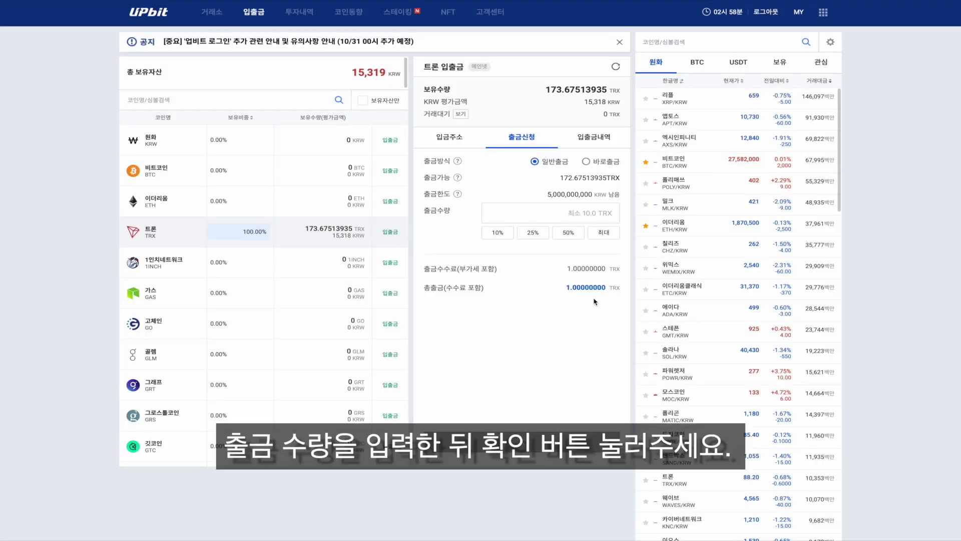
{"action": "left_click", "coordinate": [604, 233]}
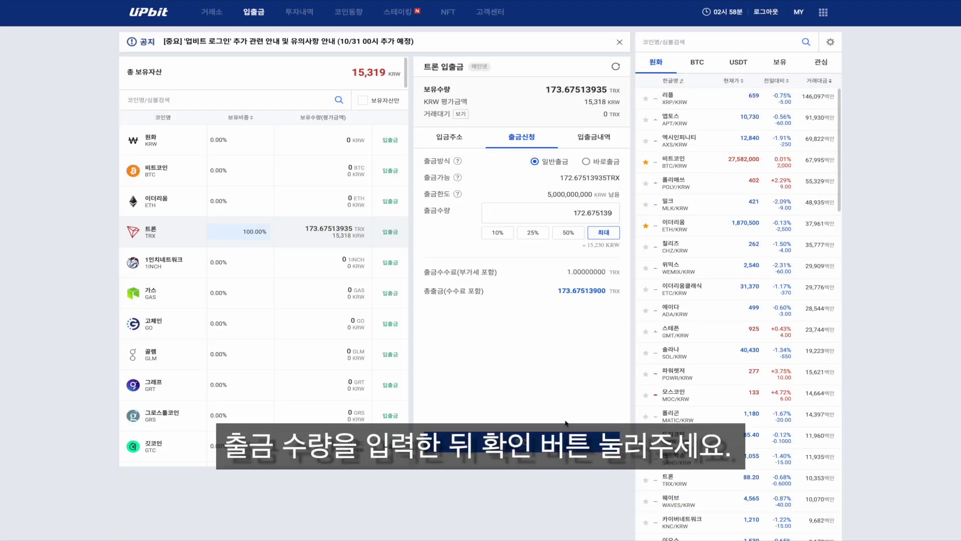
{"action": "left_click", "coordinate": [575, 451]}
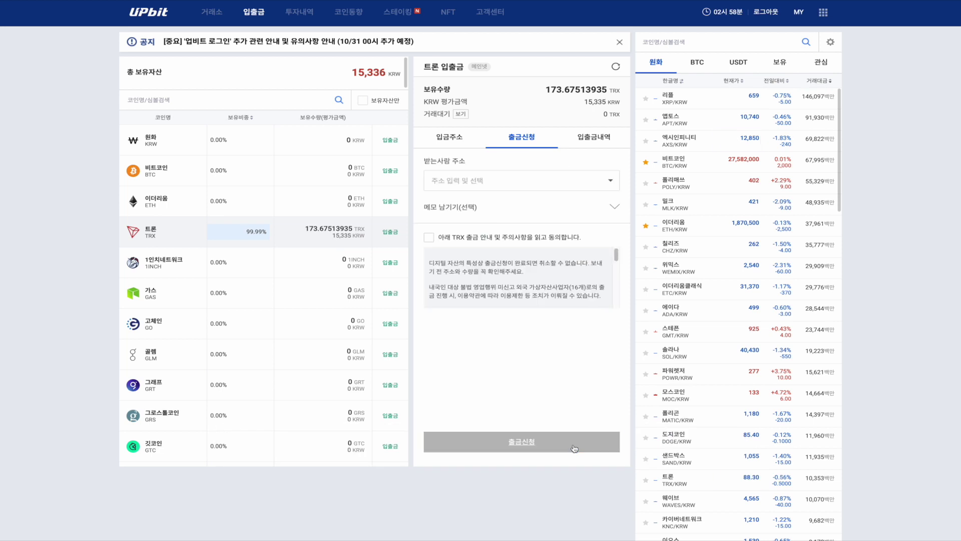
Paste the copied OKX deposit address as the recipient address and agree to the TRX withdrawal notice
{"action": "left_click", "coordinate": [561, 176]}
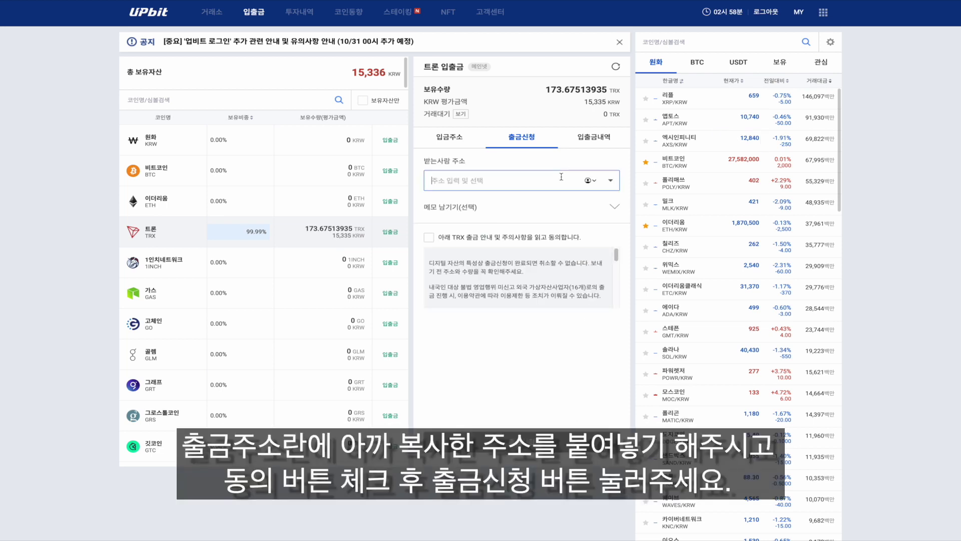
{"action": "key", "text": "ctrl+v"}
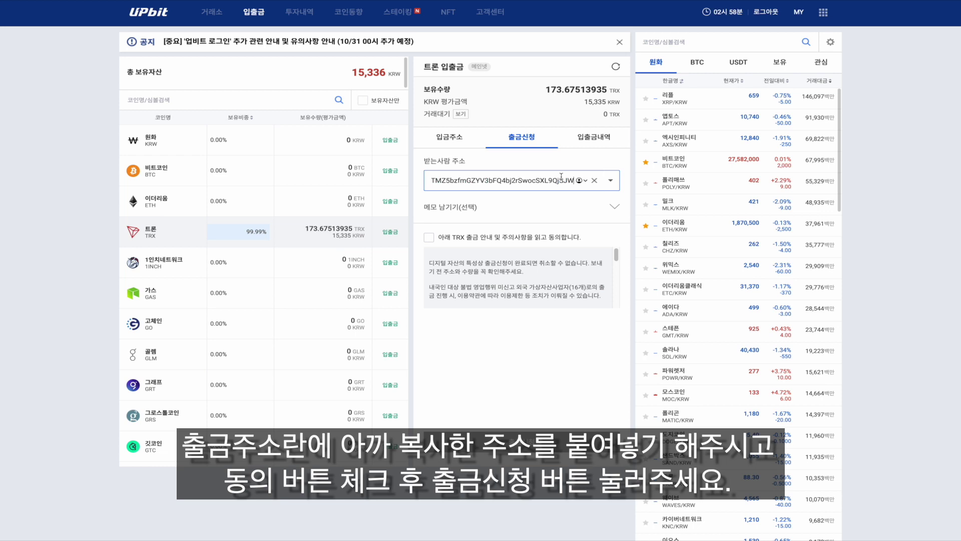
{"action": "left_click", "coordinate": [575, 235]}
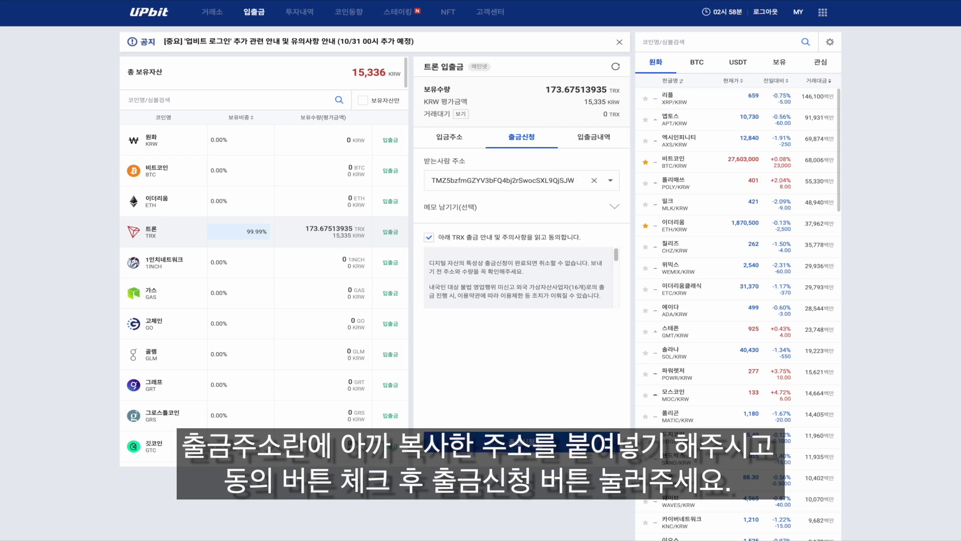
Submit the TRX withdrawal request, answer 아니요 to the fraud check questions, and start the 2채널 인증
{"action": "left_click", "coordinate": [543, 437]}
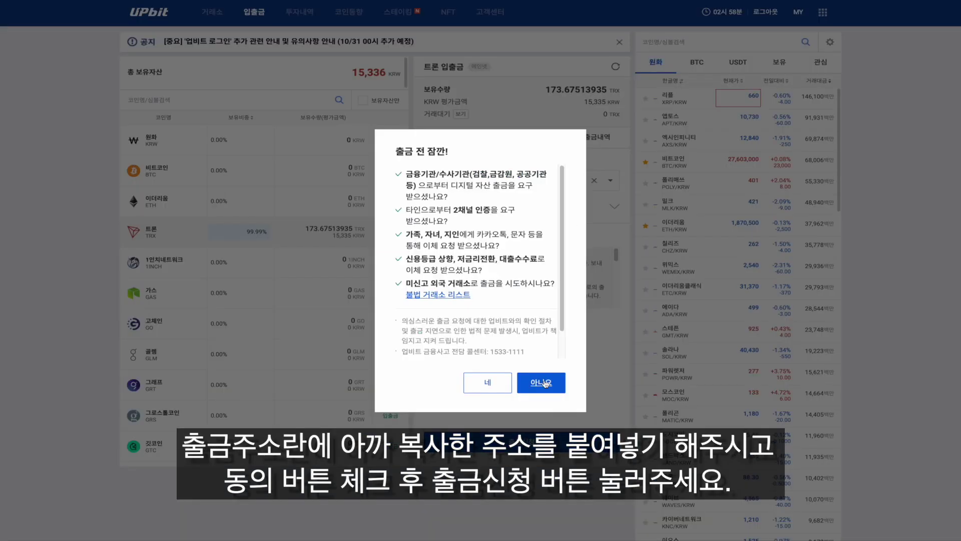
{"action": "left_click", "coordinate": [546, 383]}
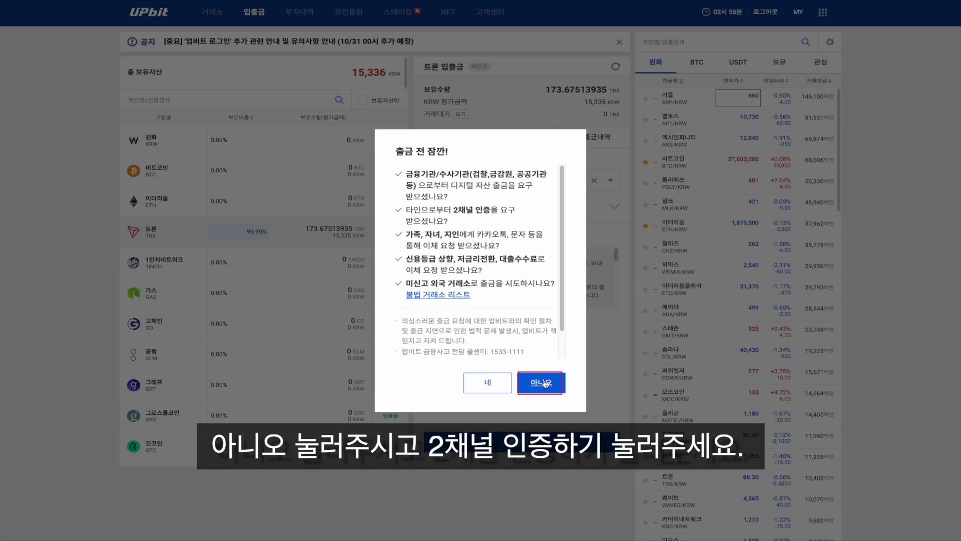
{"action": "left_click", "coordinate": [546, 383]}
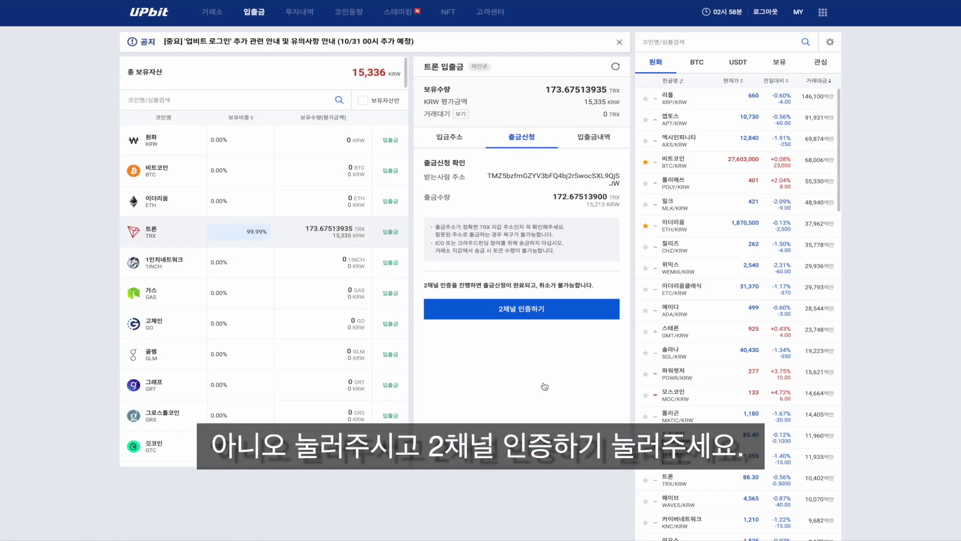
{"action": "left_click", "coordinate": [554, 312]}
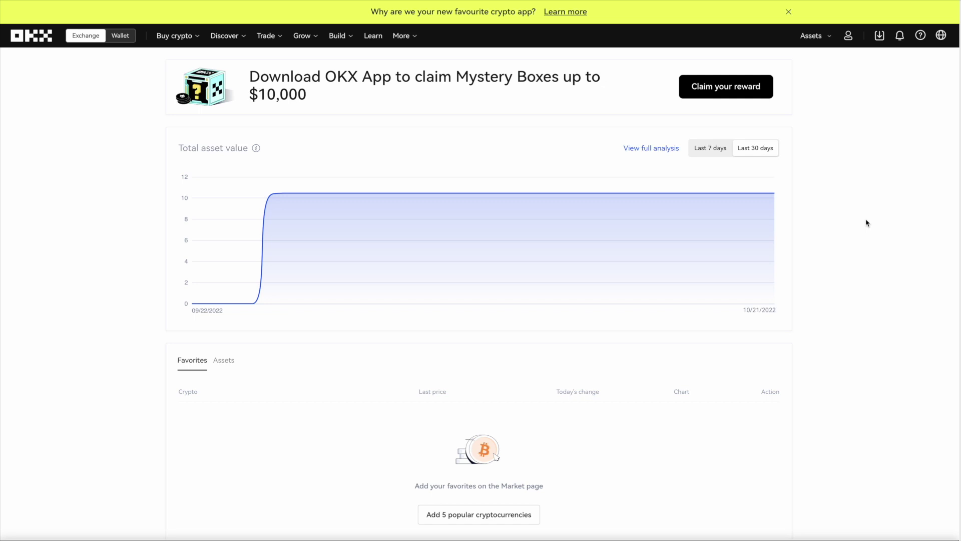
Switch to OKX, open My assets, and go to the Convert page
{"action": "mouse_move", "coordinate": [807, 42]}
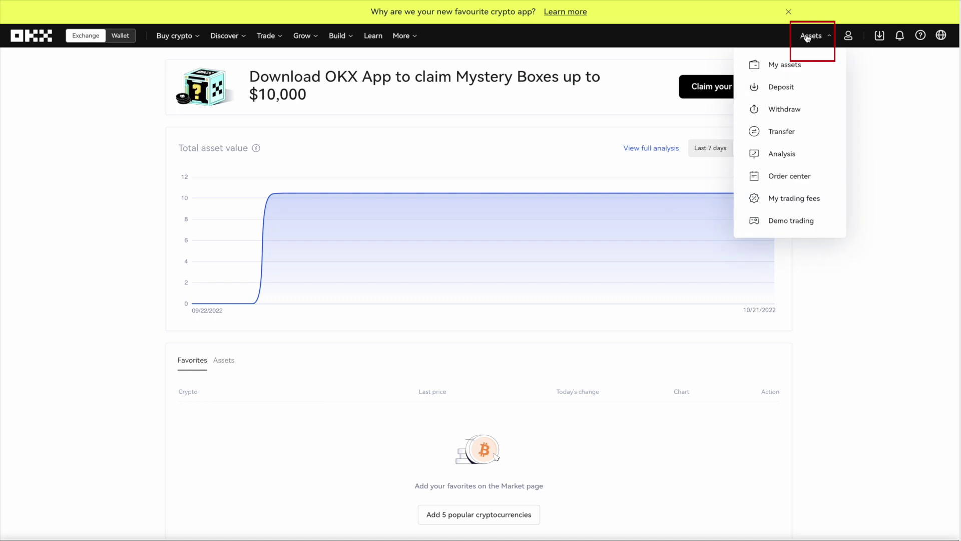
{"action": "left_click", "coordinate": [795, 71]}
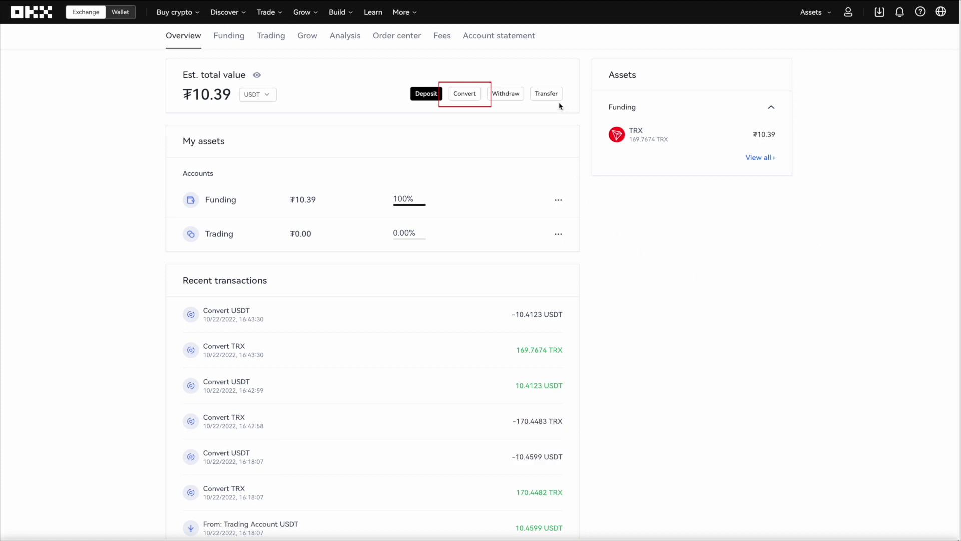
{"action": "left_click", "coordinate": [471, 95]}
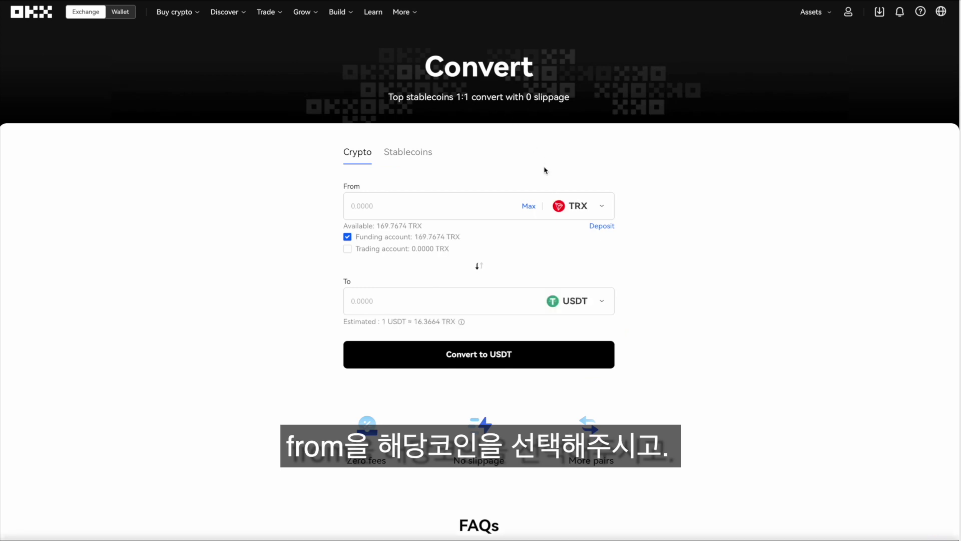
Convert the maximum available 169.7674 TRX from the Funding account to USDT, confirm, and dismiss the conversion summary
{"action": "left_click", "coordinate": [528, 206]}
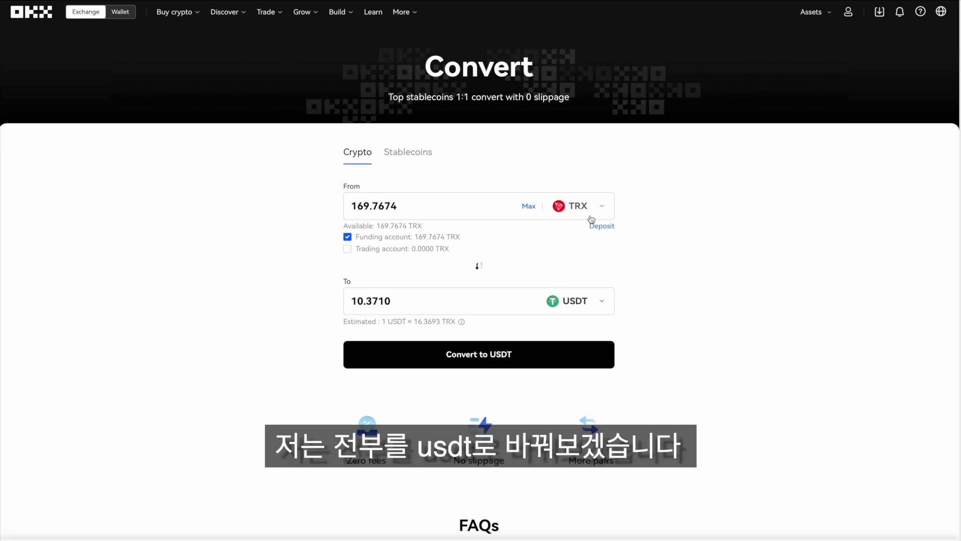
{"action": "left_click", "coordinate": [588, 354]}
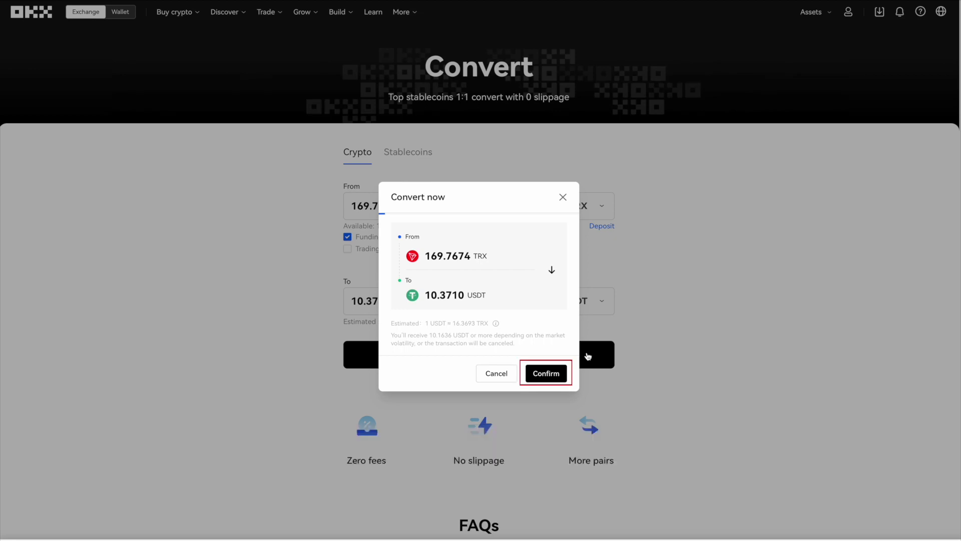
{"action": "left_click", "coordinate": [545, 374]}
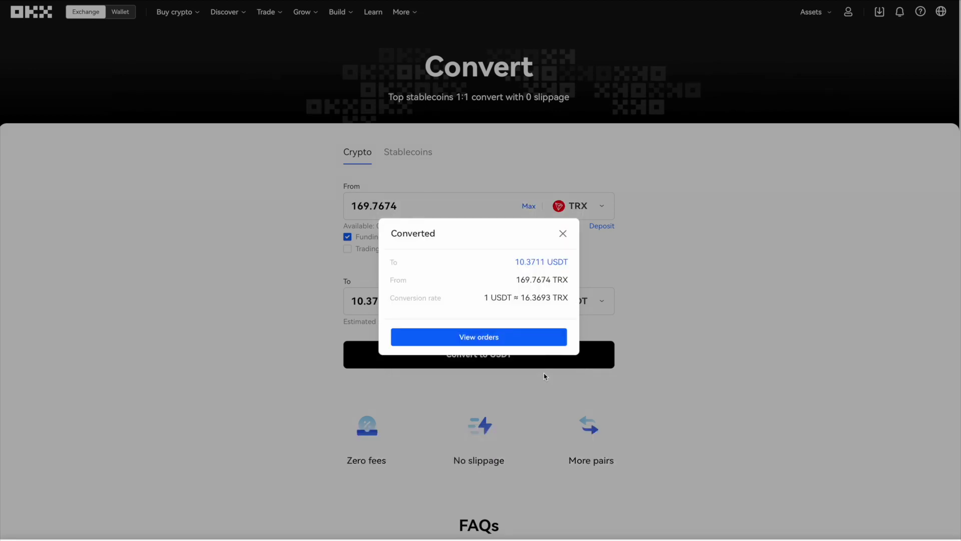
{"action": "left_click", "coordinate": [563, 234]}
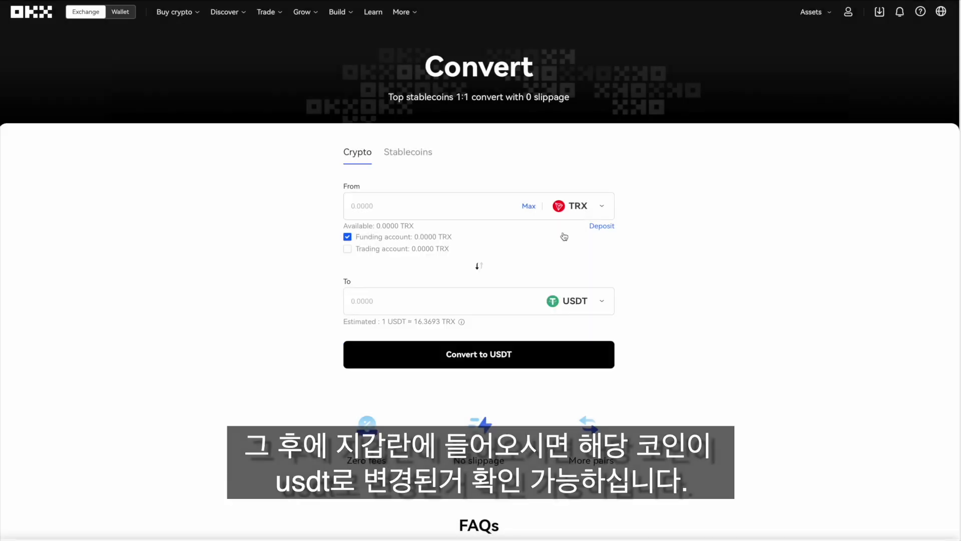
Return to My assets to check the converted balance and open the Transfer page
{"action": "mouse_move", "coordinate": [818, 11]}
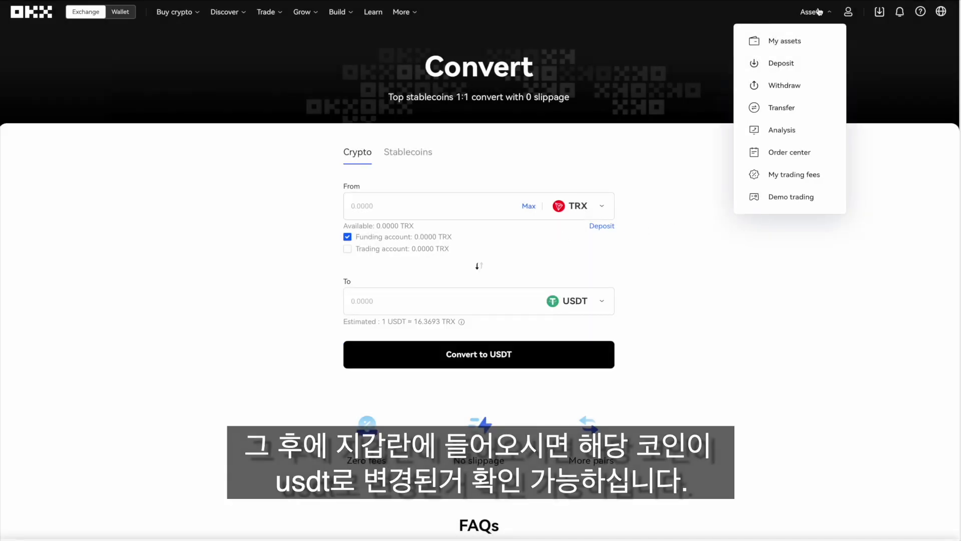
{"action": "left_click", "coordinate": [811, 42]}
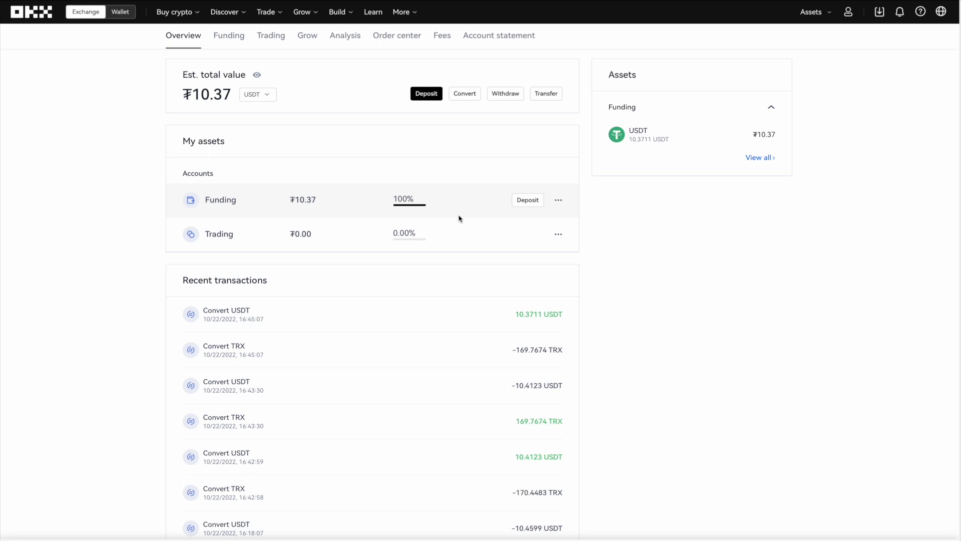
{"action": "left_click", "coordinate": [556, 200]}
{"action": "left_click", "coordinate": [546, 94]}
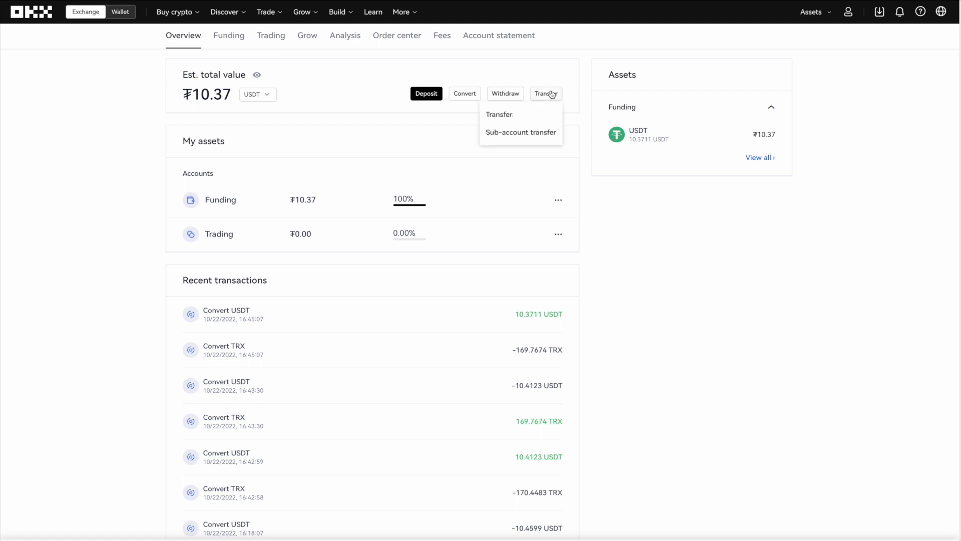
{"action": "left_click", "coordinate": [539, 117]}
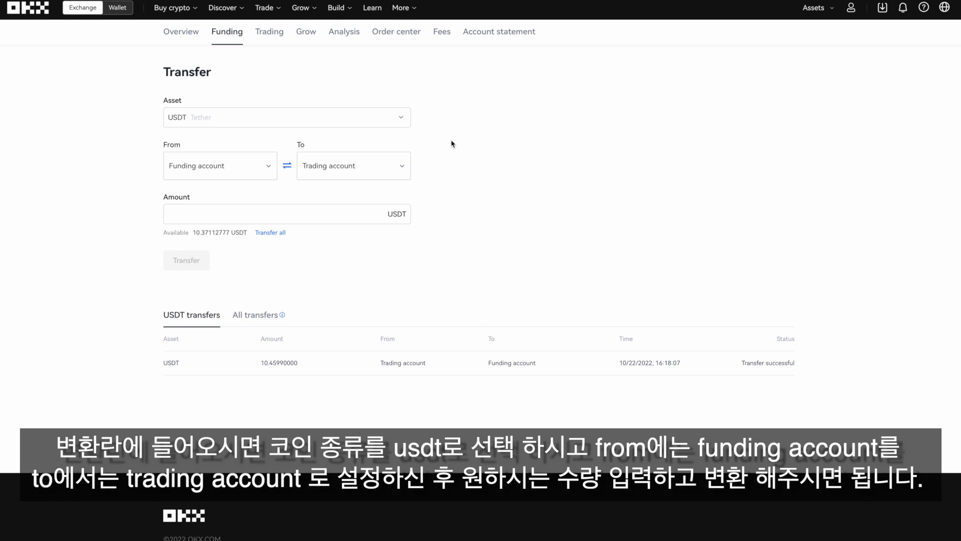
Transfer all 10.37112777 USDT from the Funding account to the Trading account
{"action": "left_click", "coordinate": [384, 125]}
{"action": "left_click", "coordinate": [293, 161]}
{"action": "left_click", "coordinate": [274, 233]}
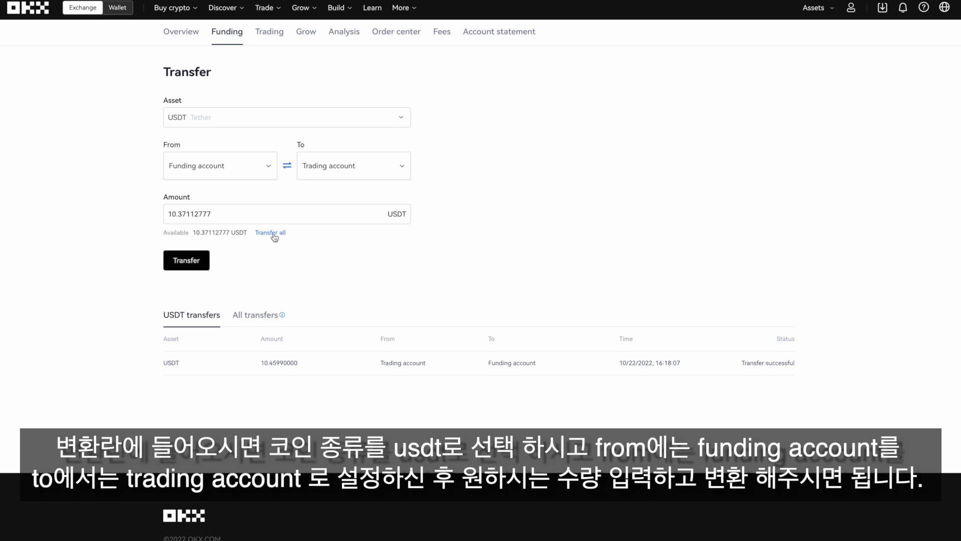
{"action": "left_click", "coordinate": [202, 264]}
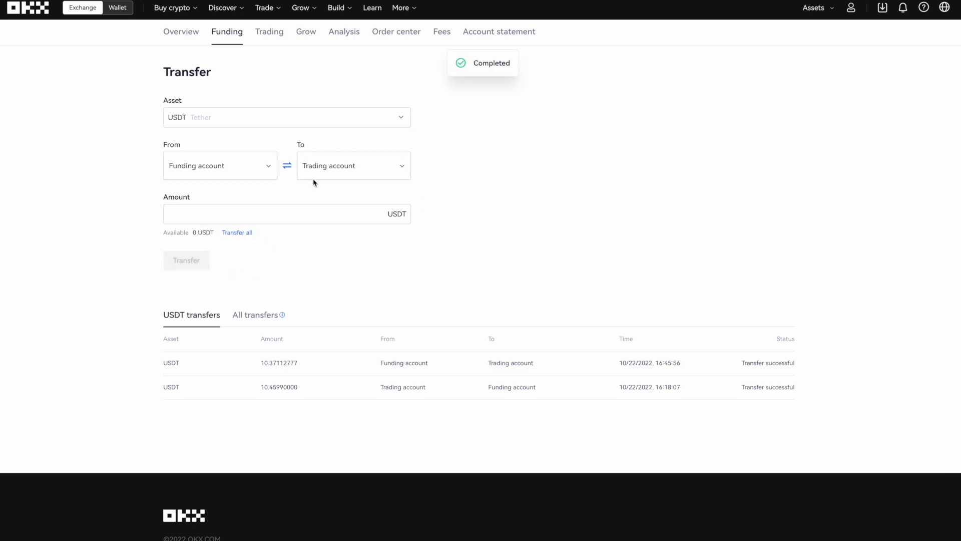
Check the transferred USDT in My assets and open Perpetual swaps trading
{"action": "mouse_move", "coordinate": [820, 15]}
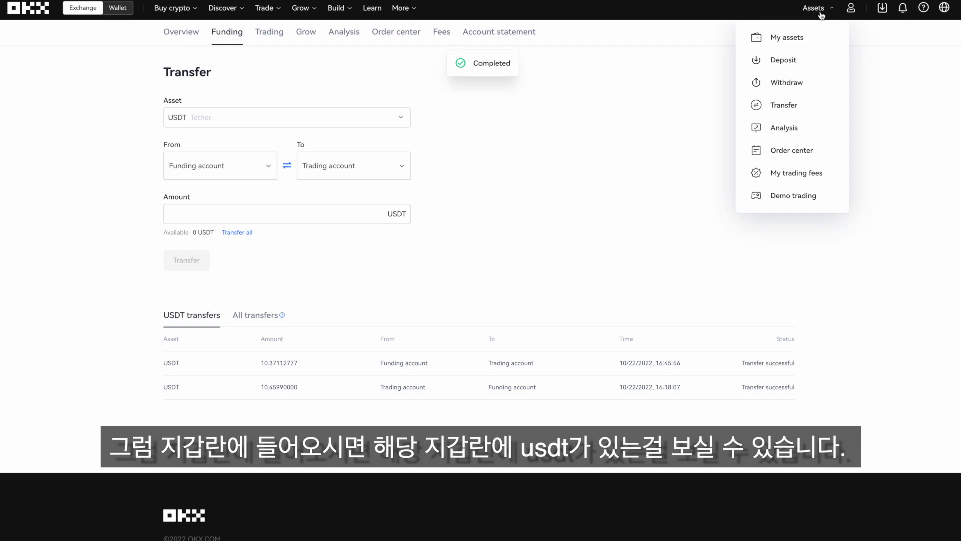
{"action": "left_click", "coordinate": [793, 44]}
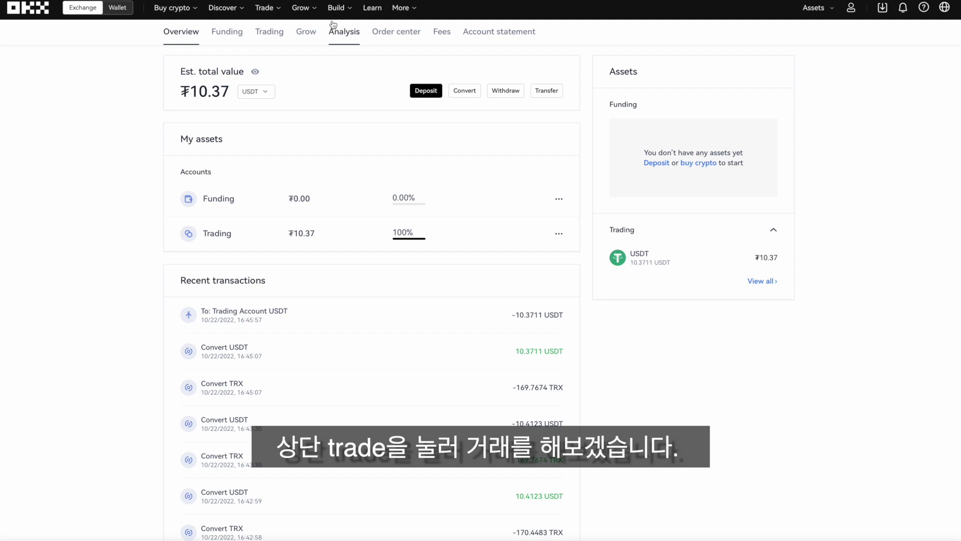
{"action": "mouse_move", "coordinate": [268, 9]}
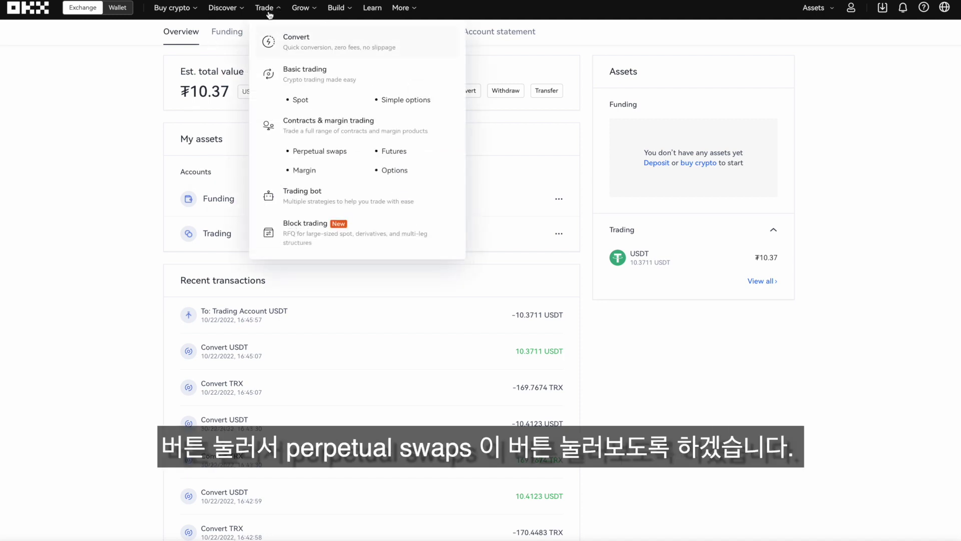
{"action": "left_click", "coordinate": [312, 154]}
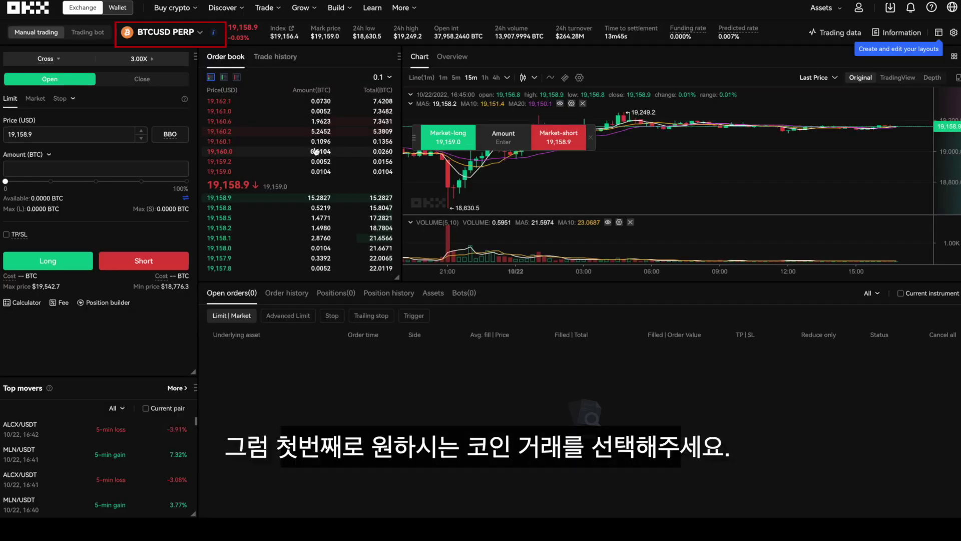
Group the market list by instrument, look at the Futures contracts, and select the USDT-margined BTCUSDT perpetual contract
{"action": "left_click", "coordinate": [173, 34]}
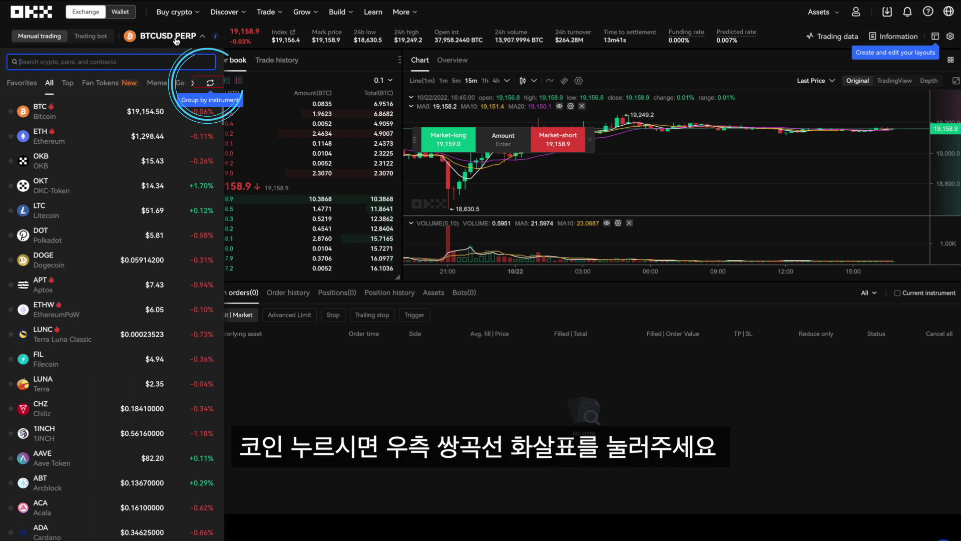
{"action": "left_click", "coordinate": [210, 83]}
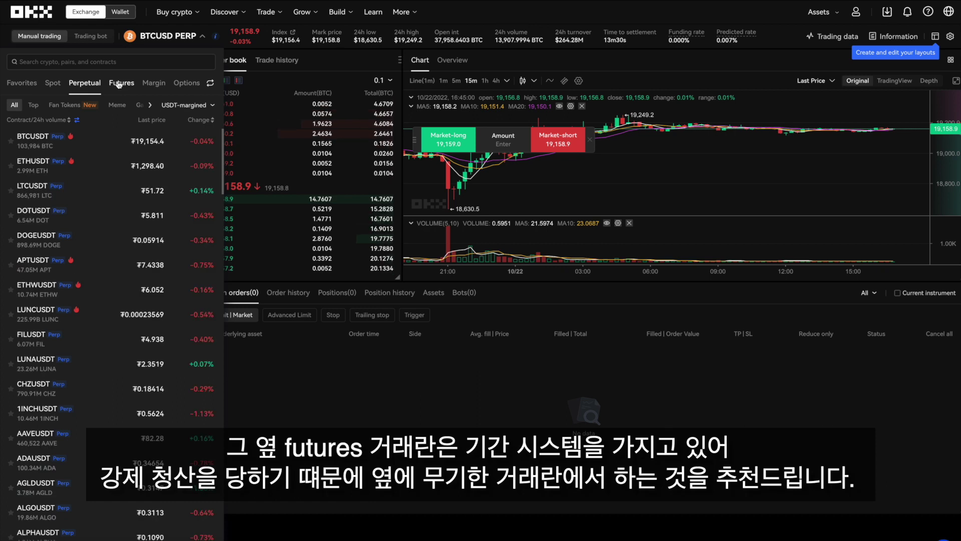
{"action": "left_click", "coordinate": [119, 84]}
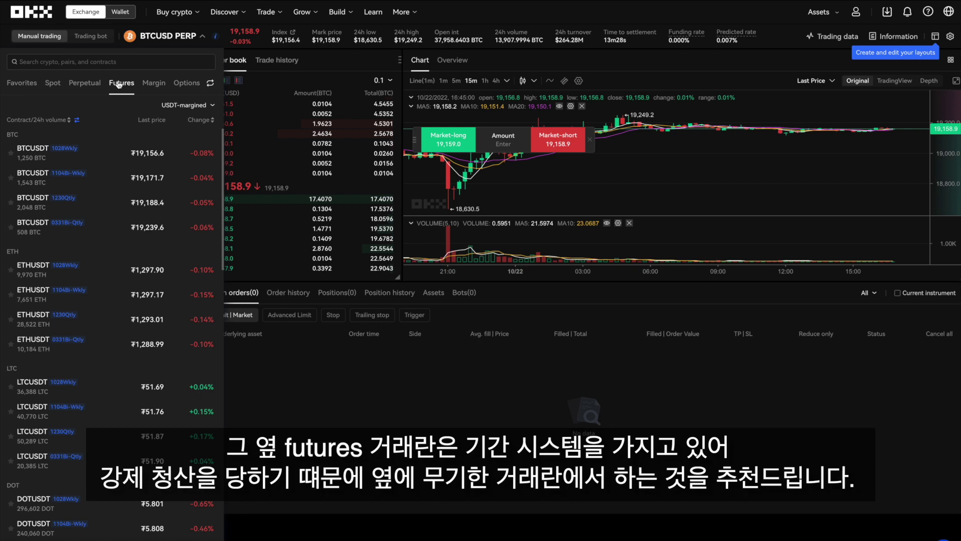
{"action": "left_click", "coordinate": [85, 83]}
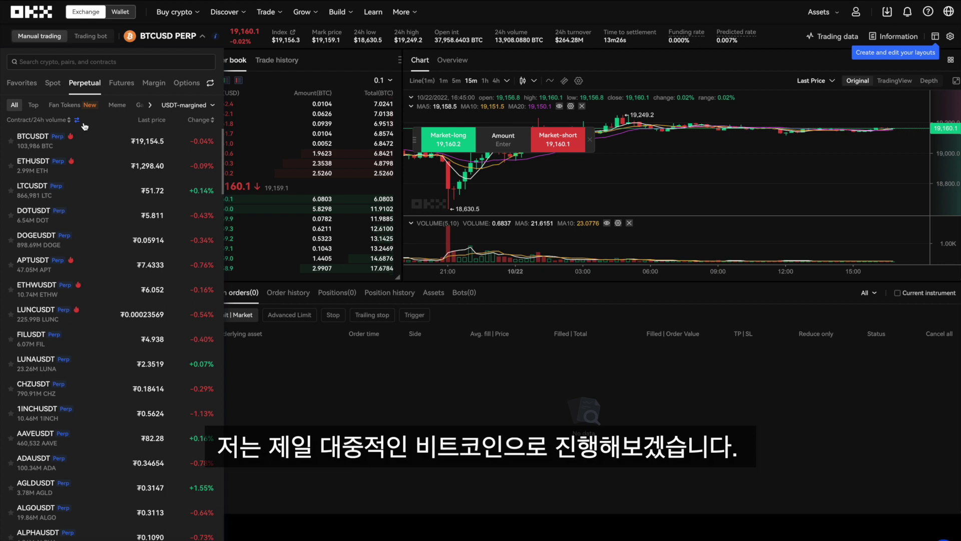
{"action": "left_click", "coordinate": [75, 141]}
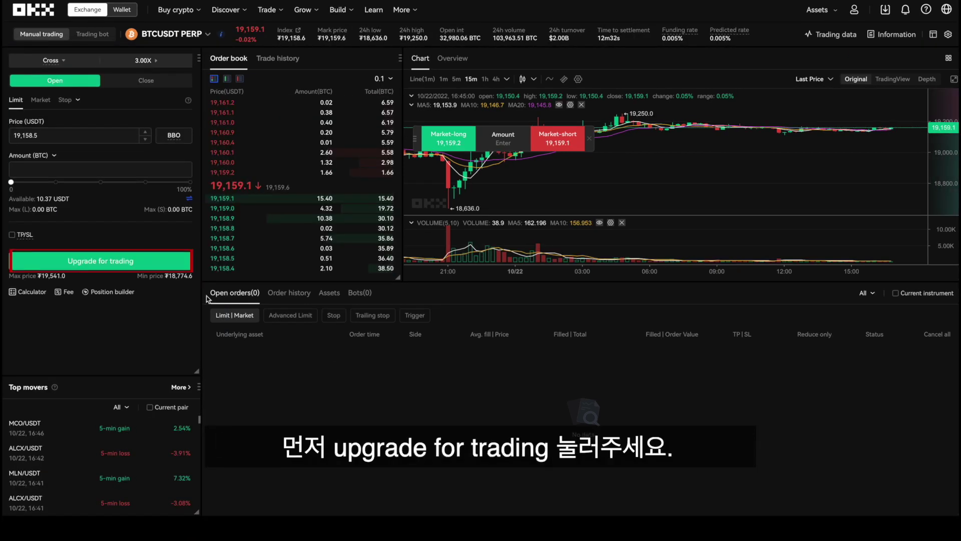
Upgrade the account for trading with the Single-currency margin mode and close the settings
{"action": "left_click", "coordinate": [143, 266]}
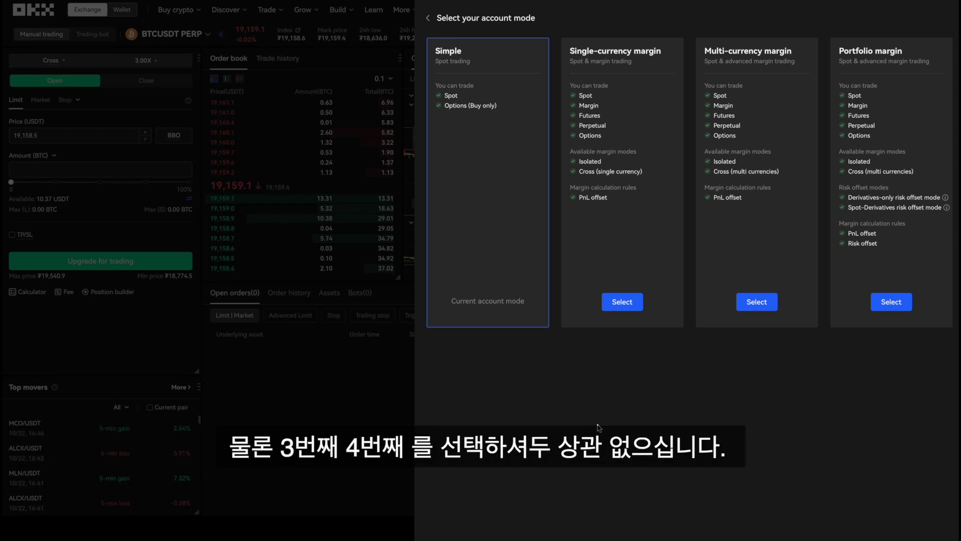
{"action": "left_click", "coordinate": [632, 302]}
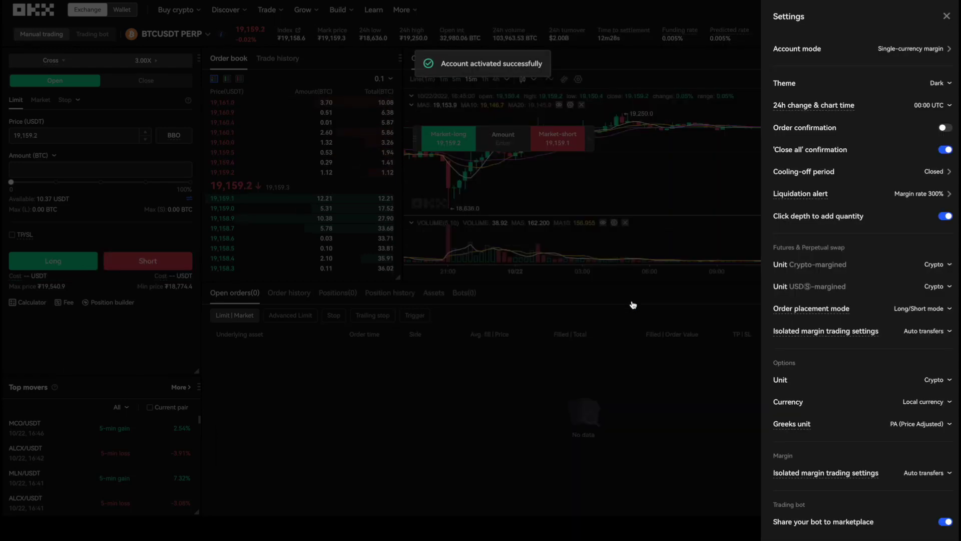
{"action": "left_click", "coordinate": [946, 18]}
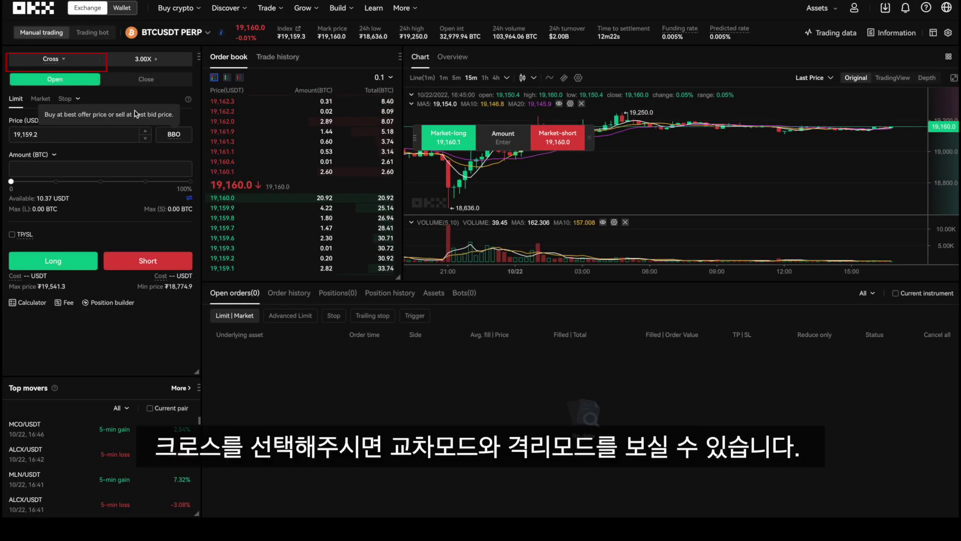
Review the Cross and Isolated margin modes and preview 125X leverage for BTCUSDT PERP without applying it
{"action": "left_click", "coordinate": [54, 60]}
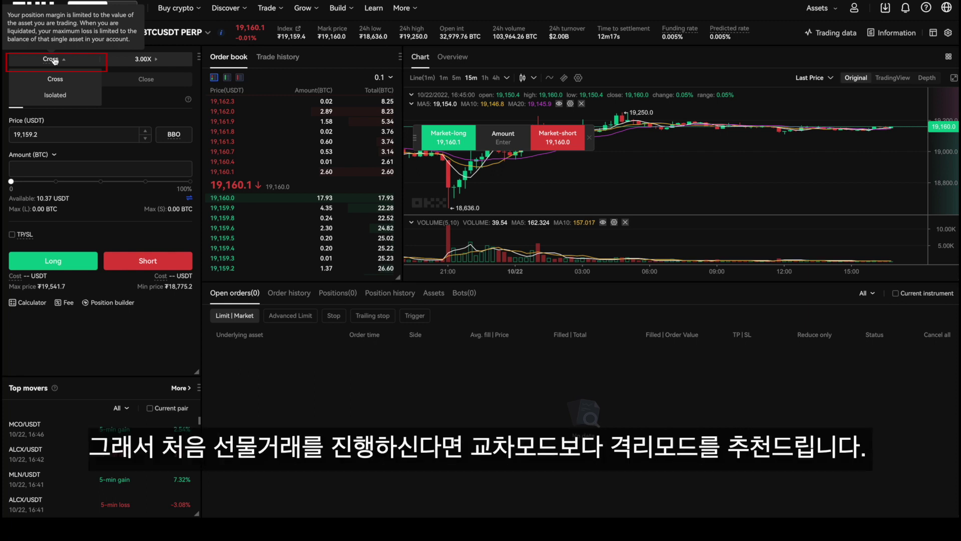
{"action": "left_click", "coordinate": [140, 59]}
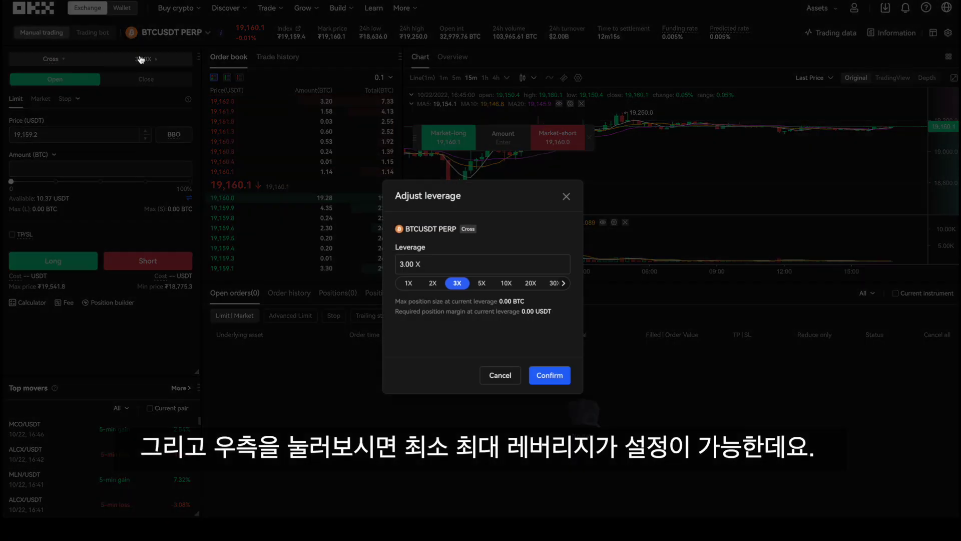
{"action": "left_click", "coordinate": [566, 286]}
{"action": "left_click", "coordinate": [566, 286]}
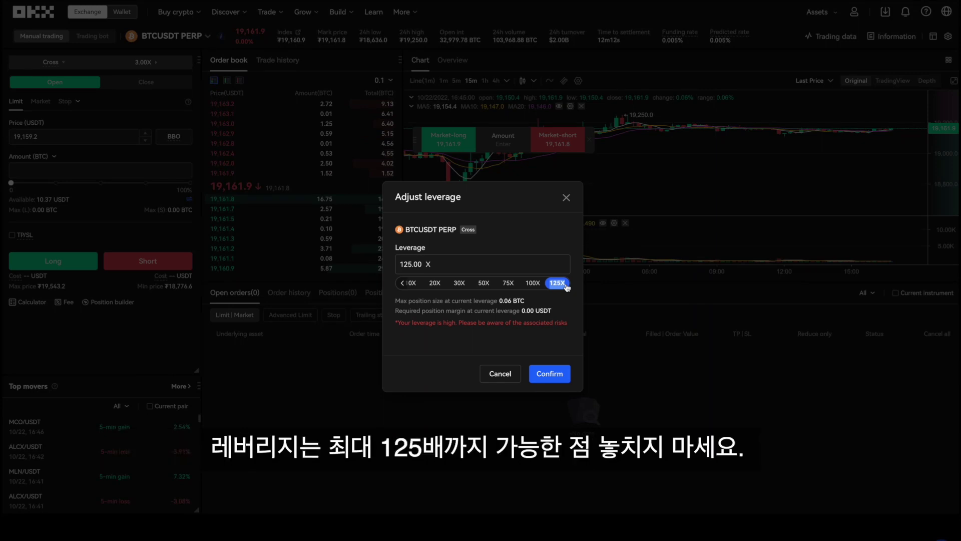
{"action": "left_click", "coordinate": [566, 198]}
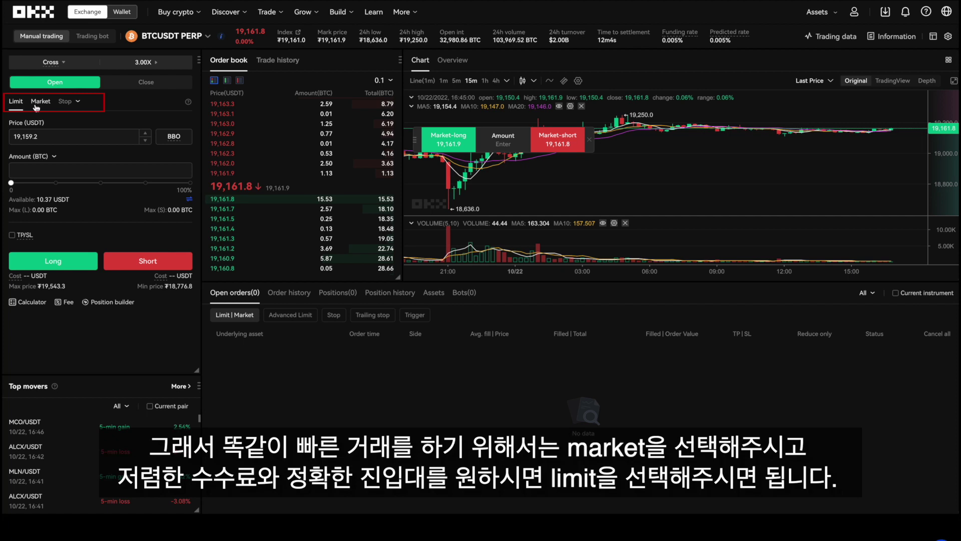
Set the BTCUSDT PERP order type to Market and raise the order amount as a share of the available balance
{"action": "left_click", "coordinate": [35, 103]}
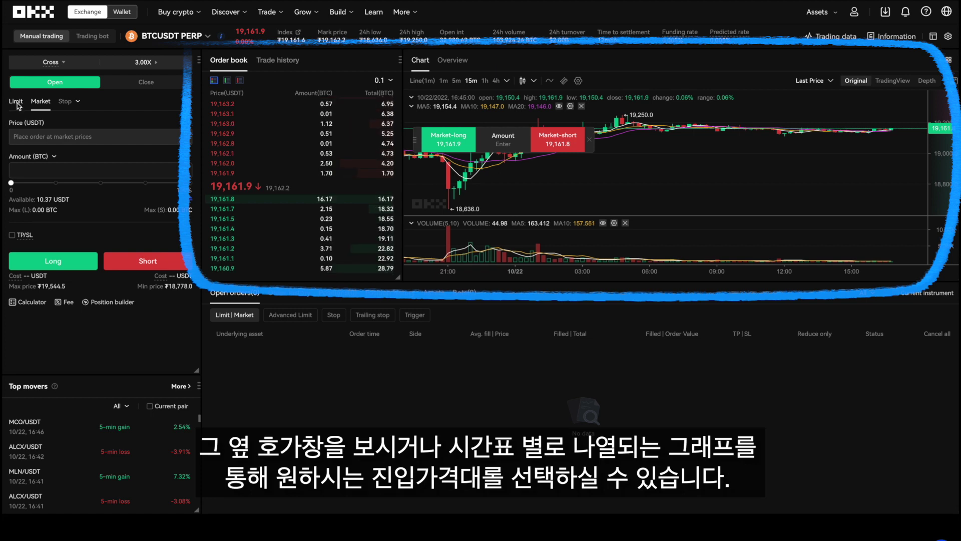
{"action": "left_click_drag", "start_coordinate": [11, 183], "coordinate": [104, 186]}
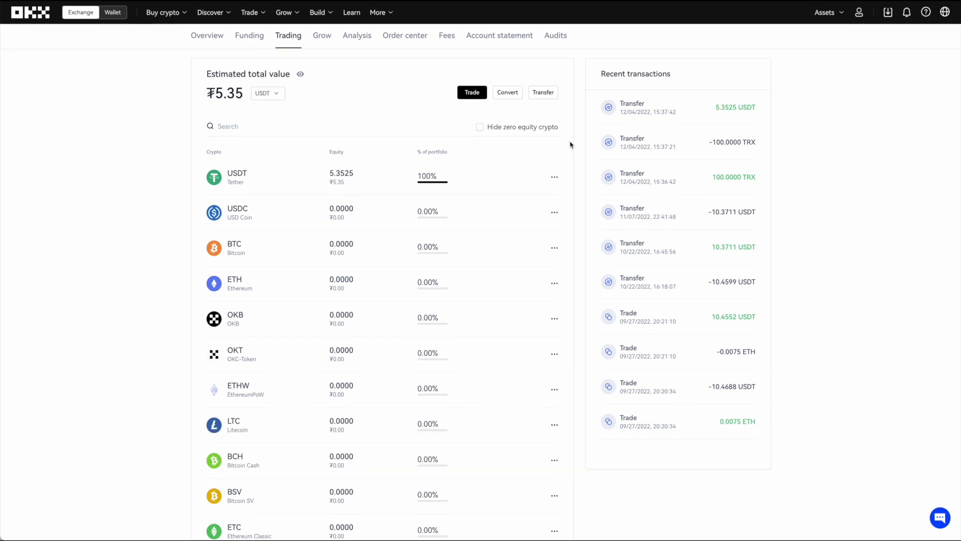
Transfer the entire 5.35258322 USDT balance from the Trading account to the Funding account
{"action": "left_click", "coordinate": [550, 179]}
{"action": "mouse_move", "coordinate": [555, 180]}
{"action": "left_click", "coordinate": [525, 215]}
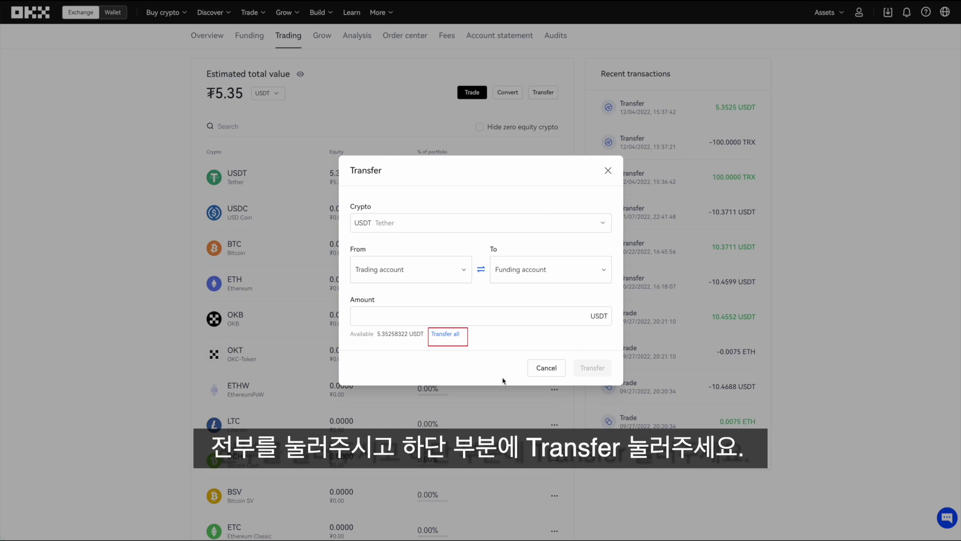
{"action": "left_click", "coordinate": [453, 335]}
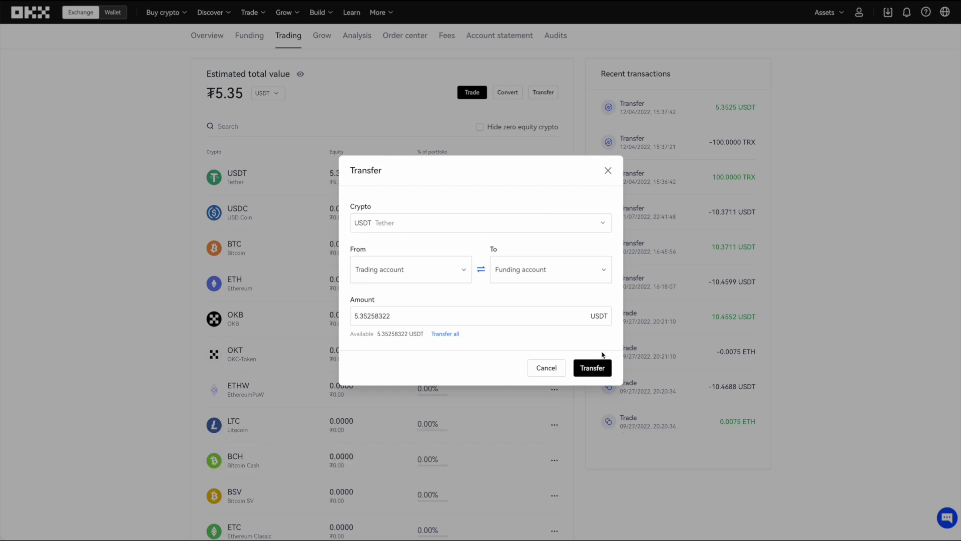
{"action": "left_click", "coordinate": [604, 367]}
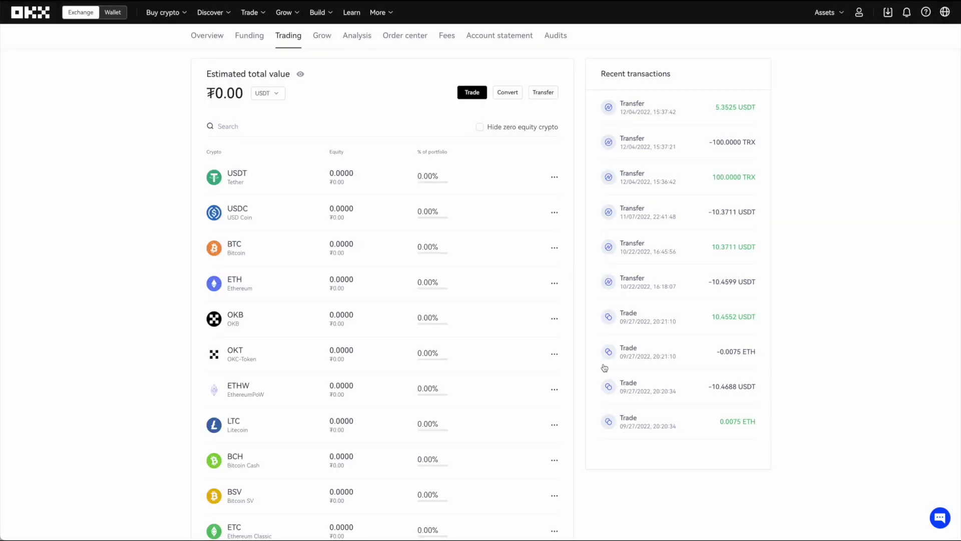
Convert the maximum 5.3525 USDT in the Funding account to TRX, confirm the conversion and view its order record
{"action": "left_click", "coordinate": [248, 37]}
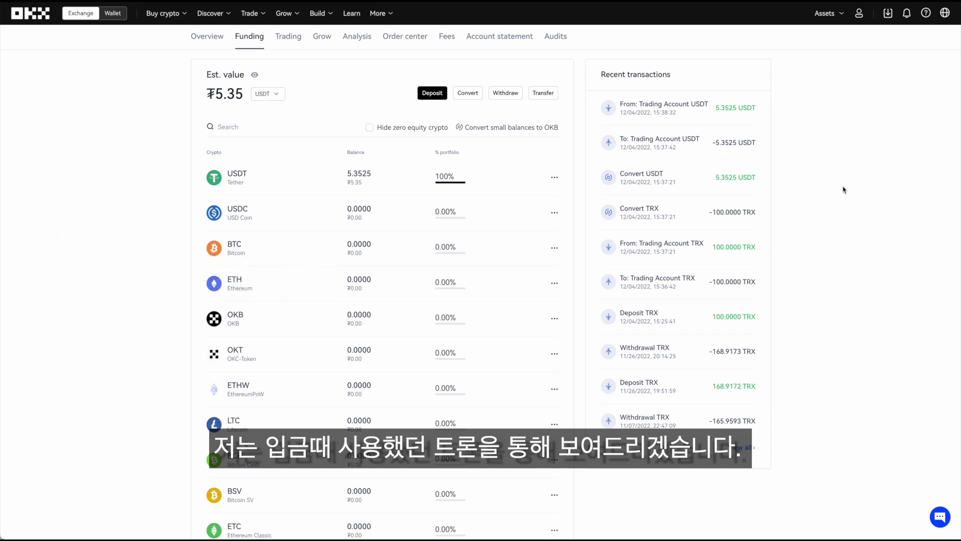
{"action": "left_click", "coordinate": [460, 95]}
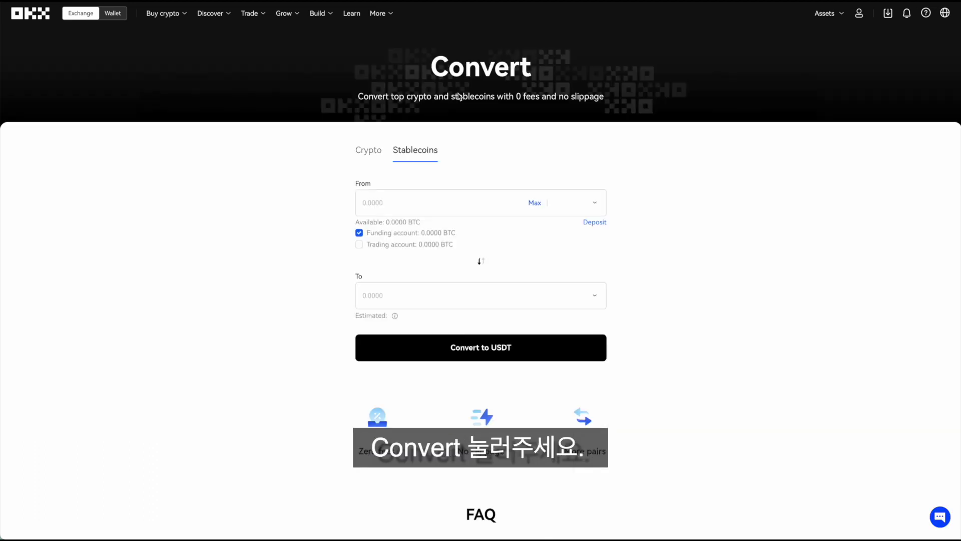
{"action": "left_click", "coordinate": [370, 156]}
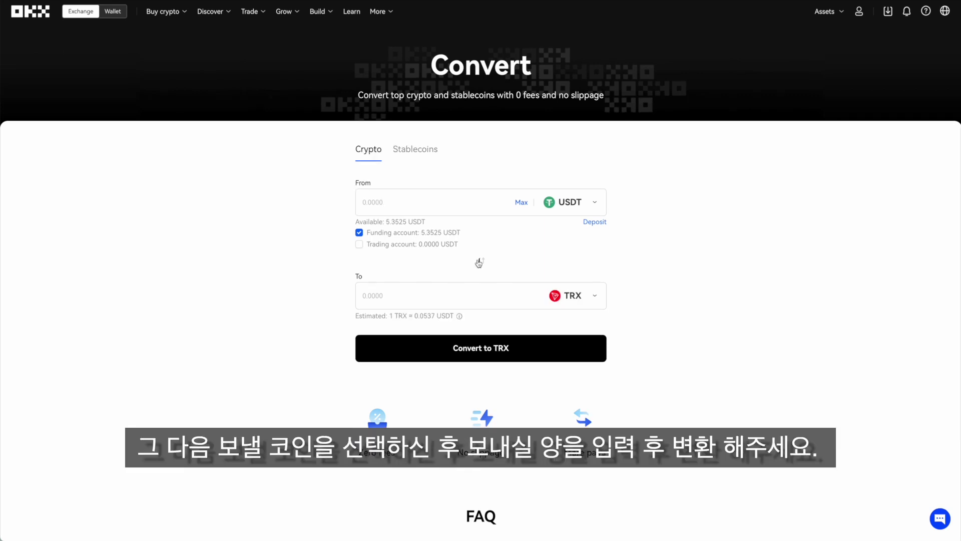
{"action": "left_click", "coordinate": [521, 203]}
{"action": "left_click", "coordinate": [533, 355]}
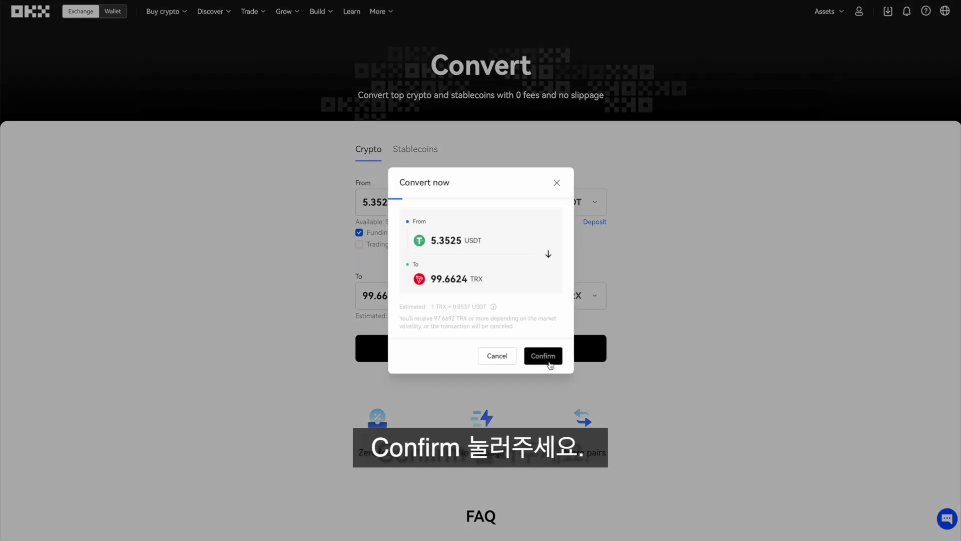
{"action": "left_click", "coordinate": [549, 363]}
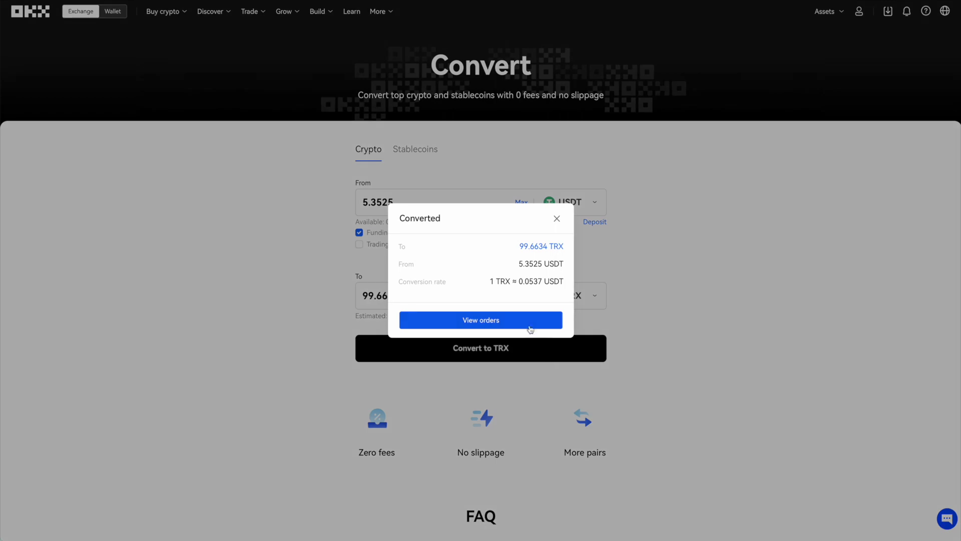
{"action": "left_click", "coordinate": [526, 325]}
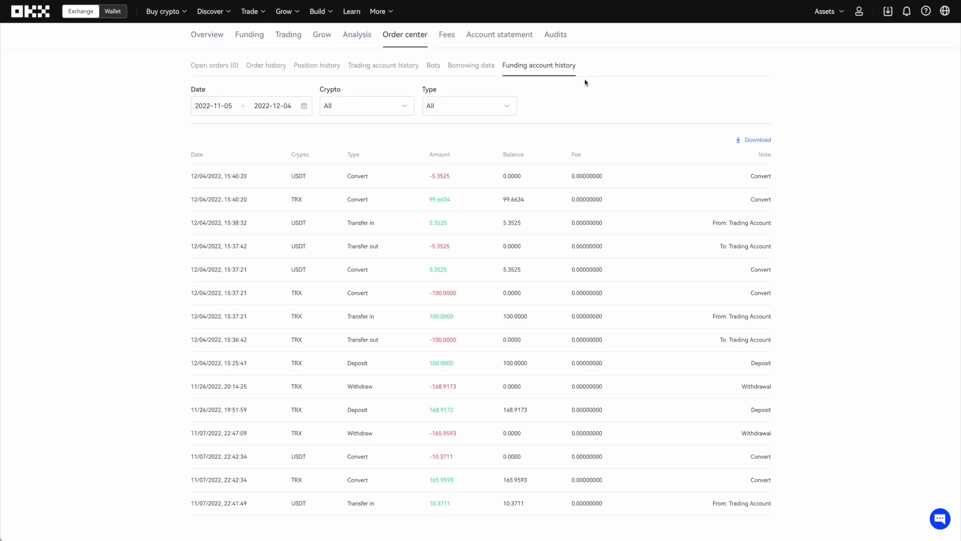
Return to the Funding account assets and start a withdrawal of TRX
{"action": "mouse_move", "coordinate": [825, 11]}
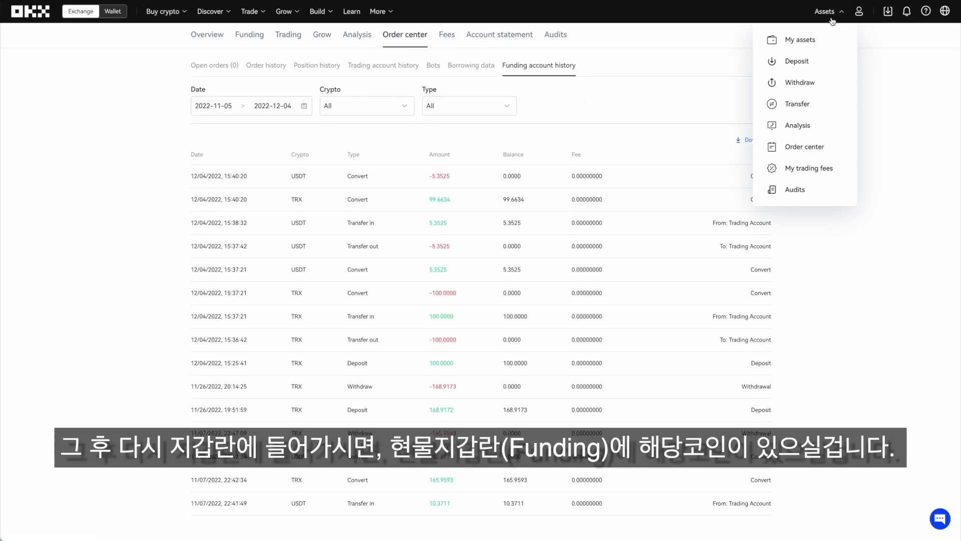
{"action": "left_click", "coordinate": [831, 46]}
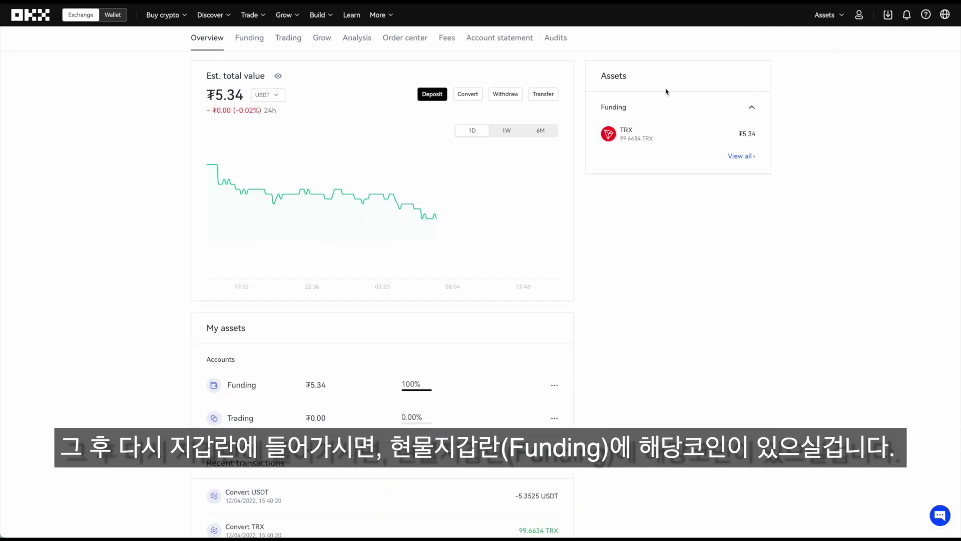
{"action": "left_click", "coordinate": [248, 38]}
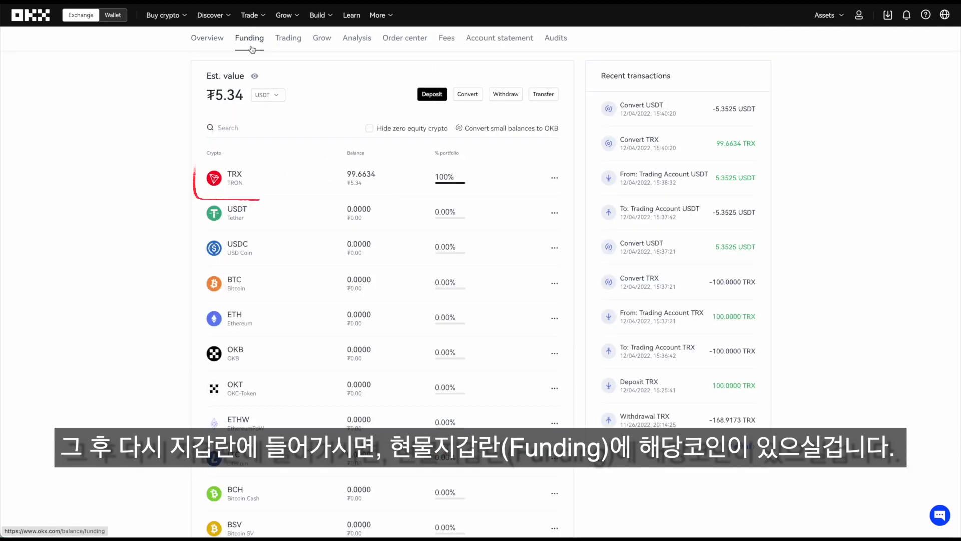
{"action": "left_click", "coordinate": [554, 176]}
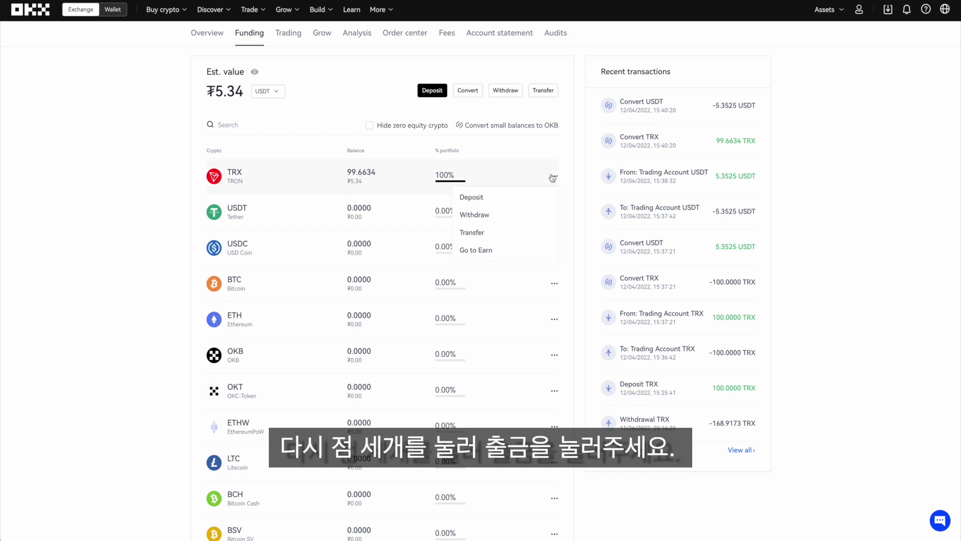
{"action": "left_click", "coordinate": [527, 214]}
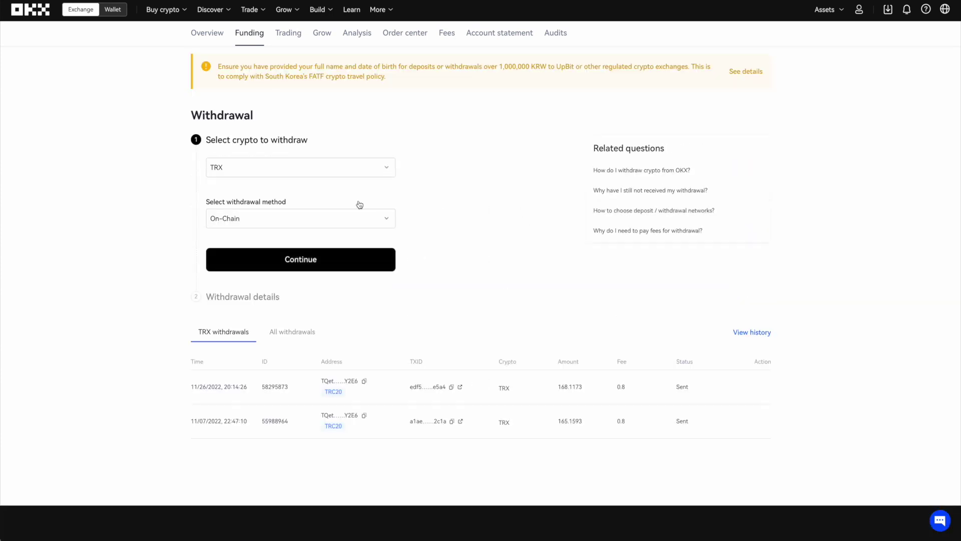
Set the TRX withdrawal method to On-Chain, continue to the withdrawal details and choose the TRX-TRC20 network
{"action": "left_click", "coordinate": [332, 223]}
{"action": "left_click", "coordinate": [318, 244]}
{"action": "left_click", "coordinate": [318, 260]}
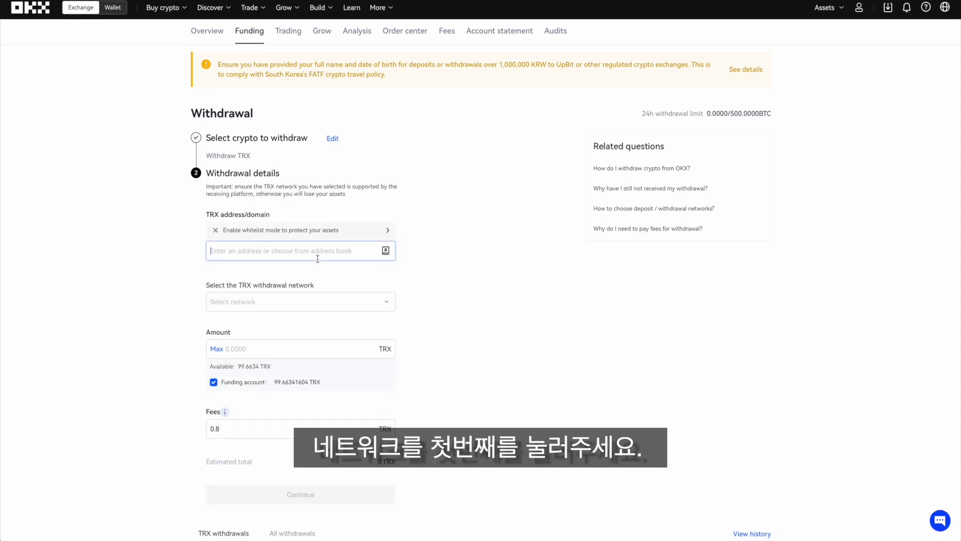
{"action": "left_click", "coordinate": [323, 303]}
{"action": "left_click", "coordinate": [305, 339]}
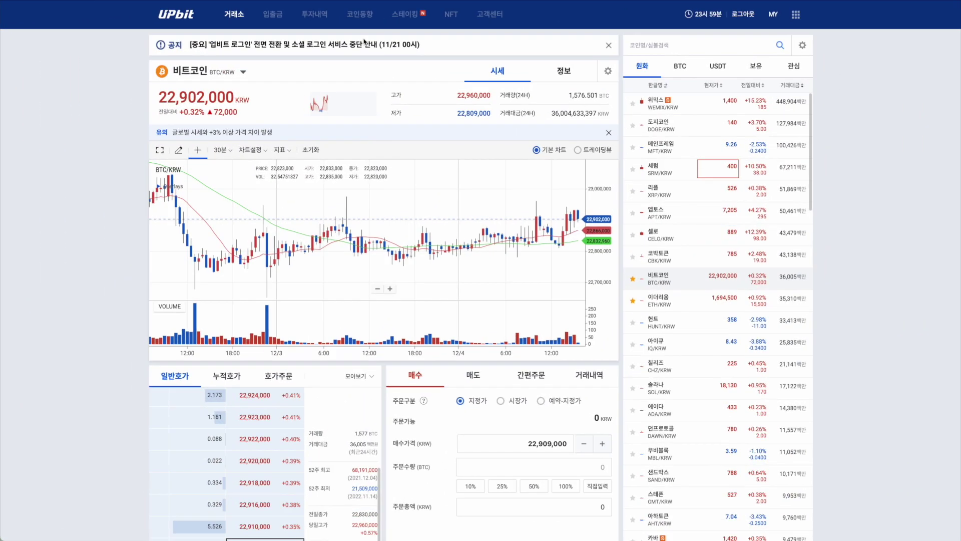
Switch to Upbit, show the deposit details for 트론 (TRX), acknowledge the notices and copy the TRX deposit address
{"action": "left_click", "coordinate": [273, 15]}
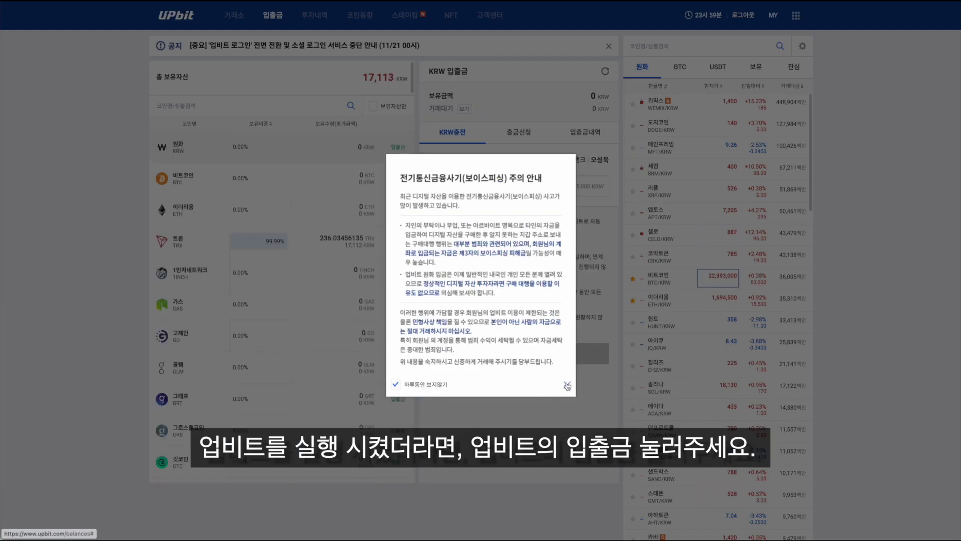
{"action": "left_click", "coordinate": [567, 384]}
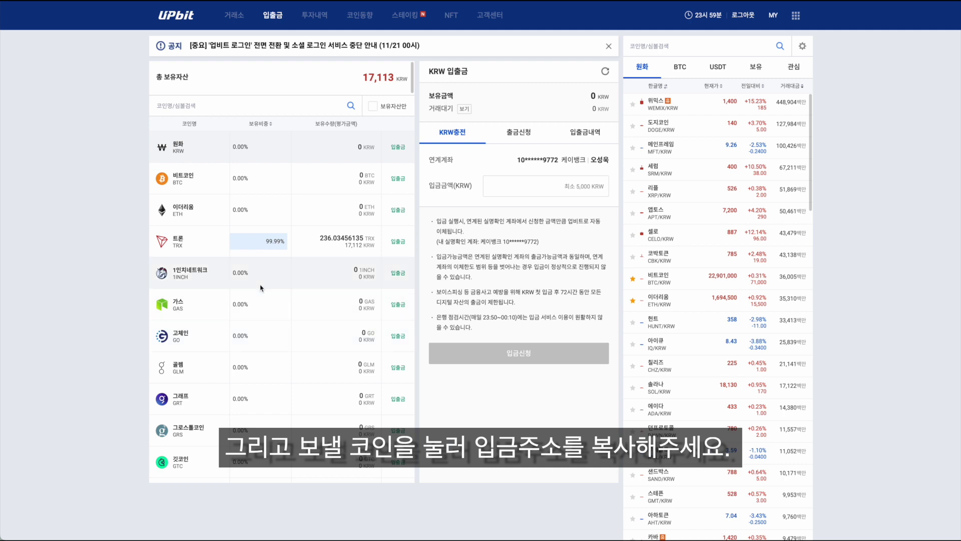
{"action": "left_click", "coordinate": [177, 242]}
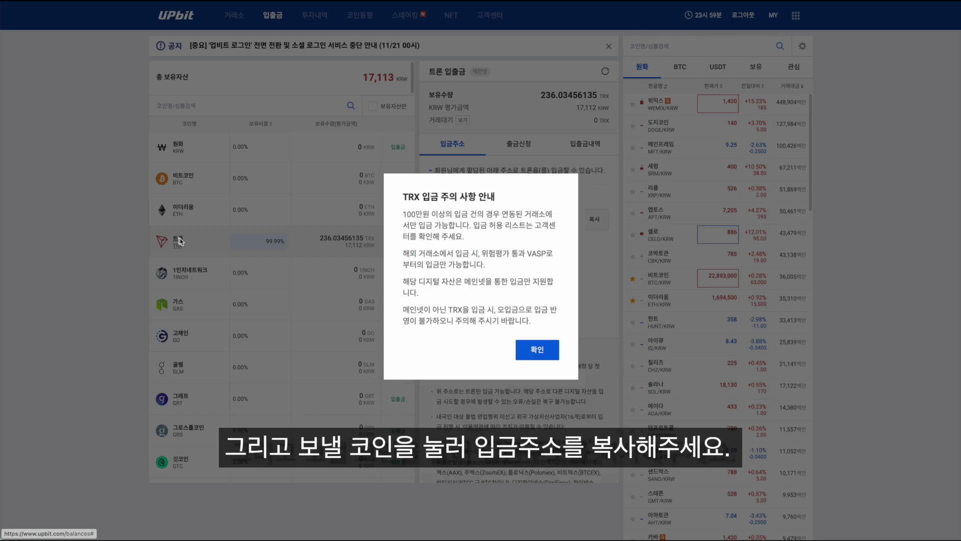
{"action": "left_click", "coordinate": [549, 349]}
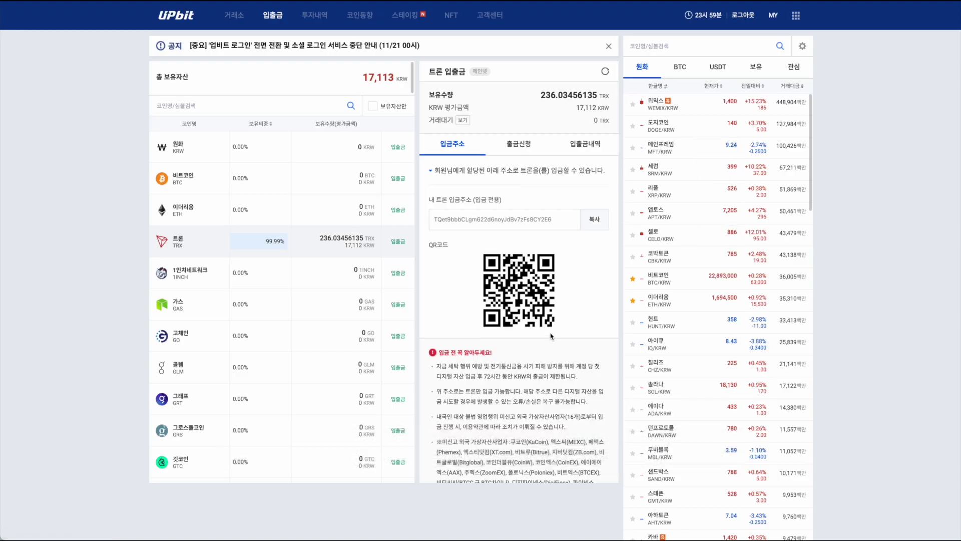
{"action": "left_click", "coordinate": [591, 225]}
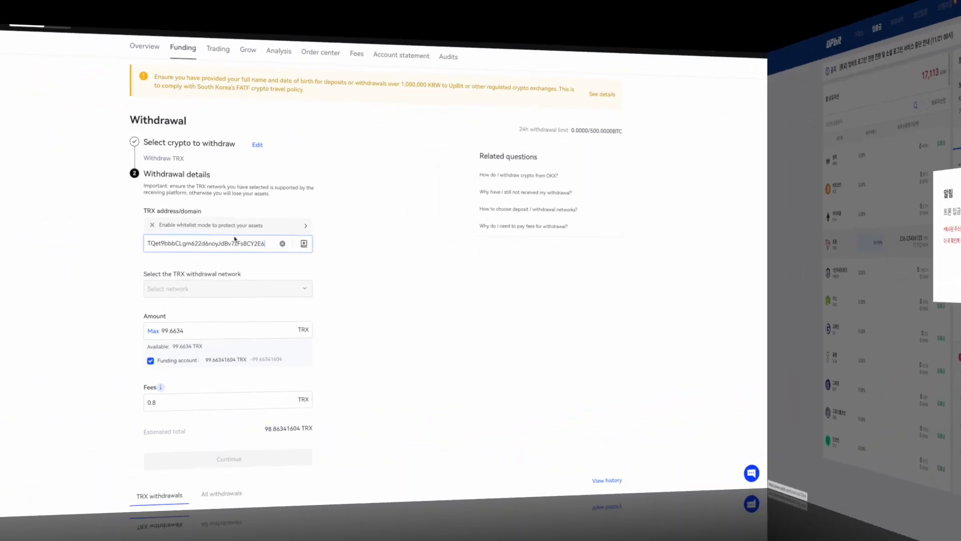
Back in OKX, submit and confirm the 99.6634 TRX withdrawal to the copied Upbit address over TRX-TRC20, and dismiss the rating request
{"action": "scroll", "coordinate": [501, 266], "scroll_direction": "down", "scroll_amount": 1}
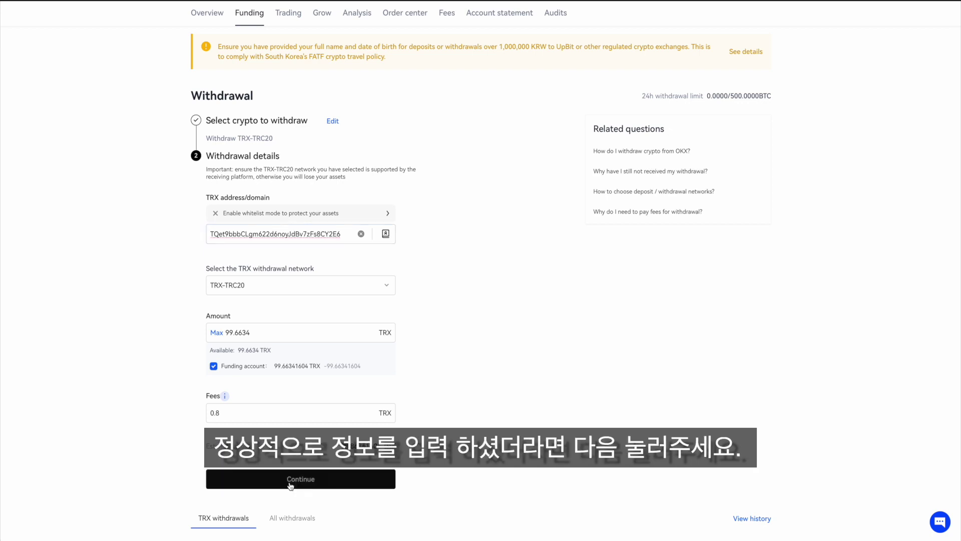
{"action": "left_click", "coordinate": [294, 481]}
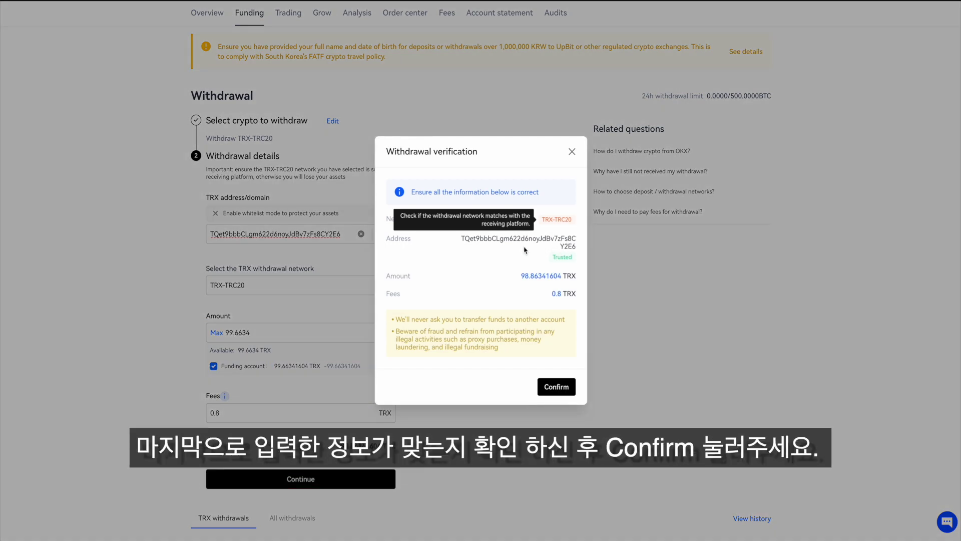
{"action": "left_click", "coordinate": [555, 388]}
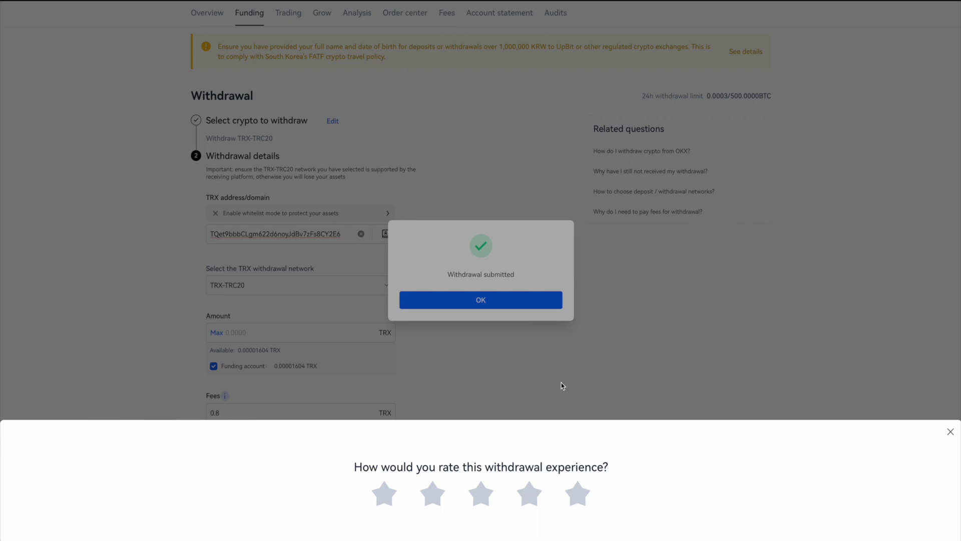
{"action": "left_click", "coordinate": [951, 431]}
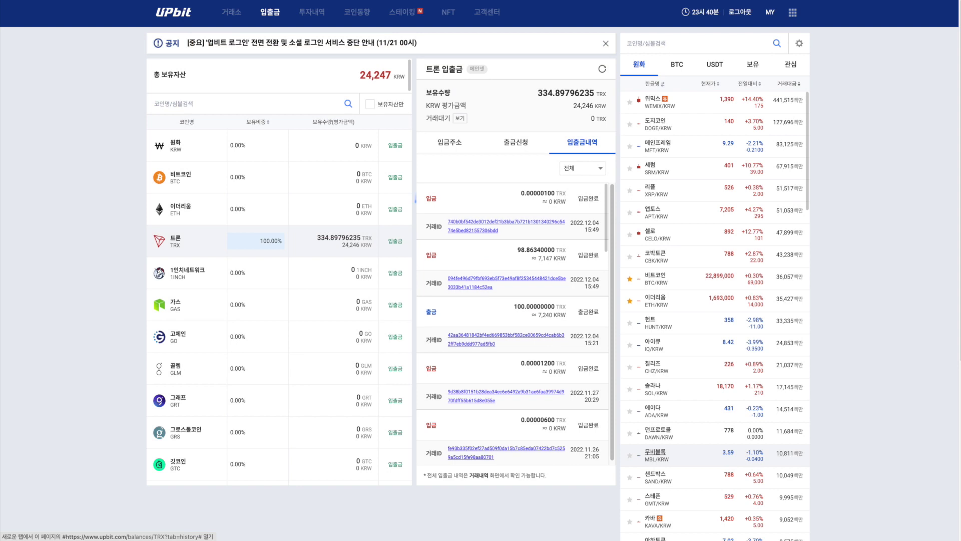